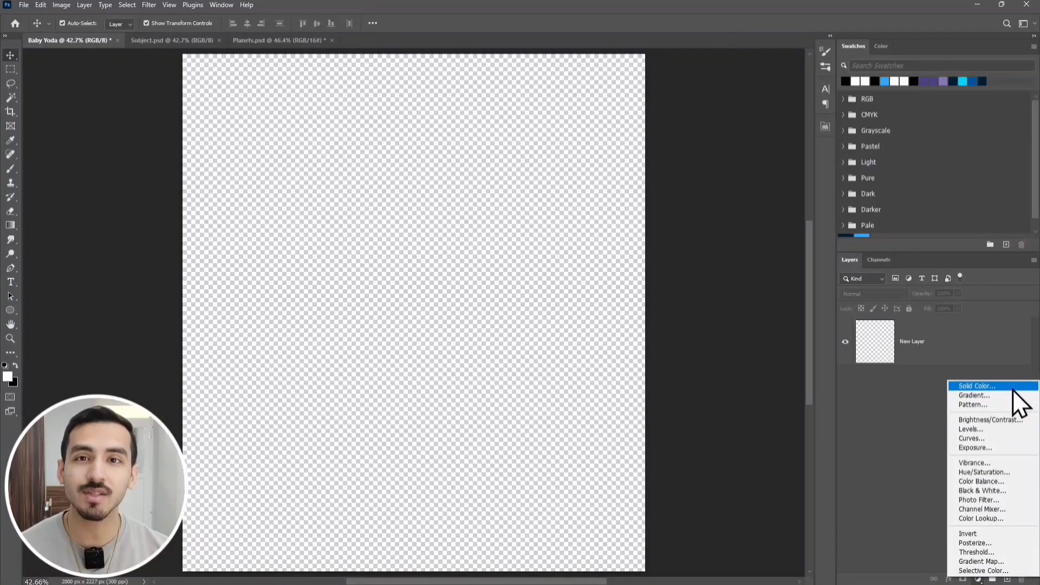
Step: Add a solid black (000000) colour fill layer and place the empty New Layer above it
left_click(1012, 389)
left_click_drag(629, 470, 604, 517)
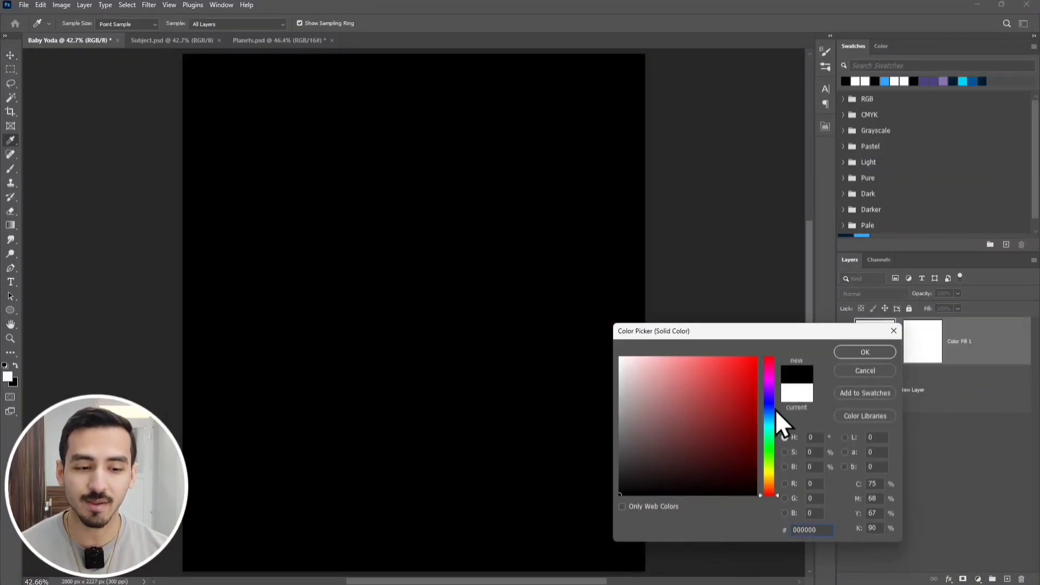
left_click(876, 355)
left_click(960, 403)
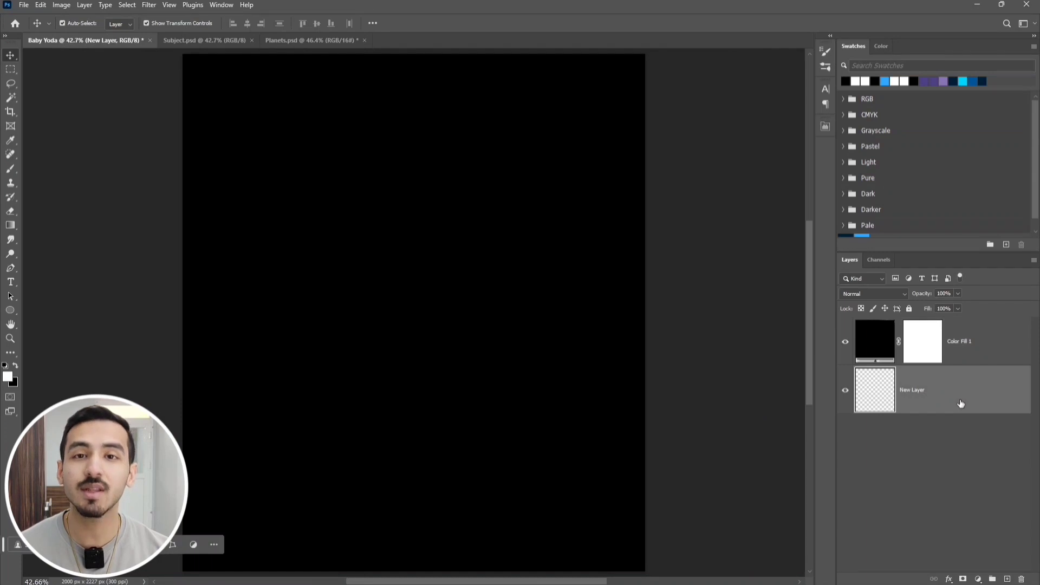
left_click_drag(959, 402, 943, 333)
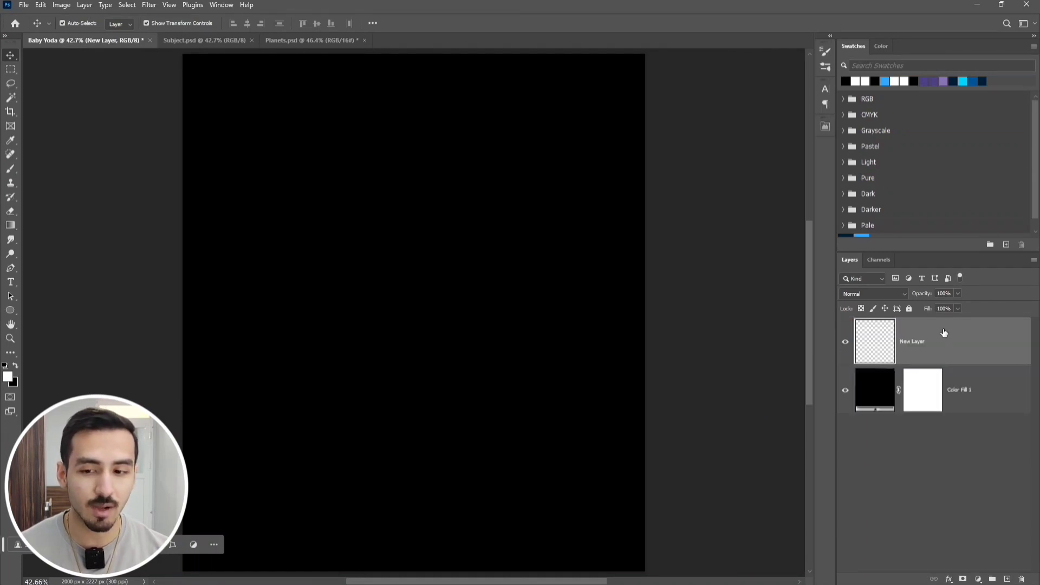
Step: Paint white stars across the black background on New Layer using a 2000 px star brush with white as the foreground colour
left_click(10, 169)
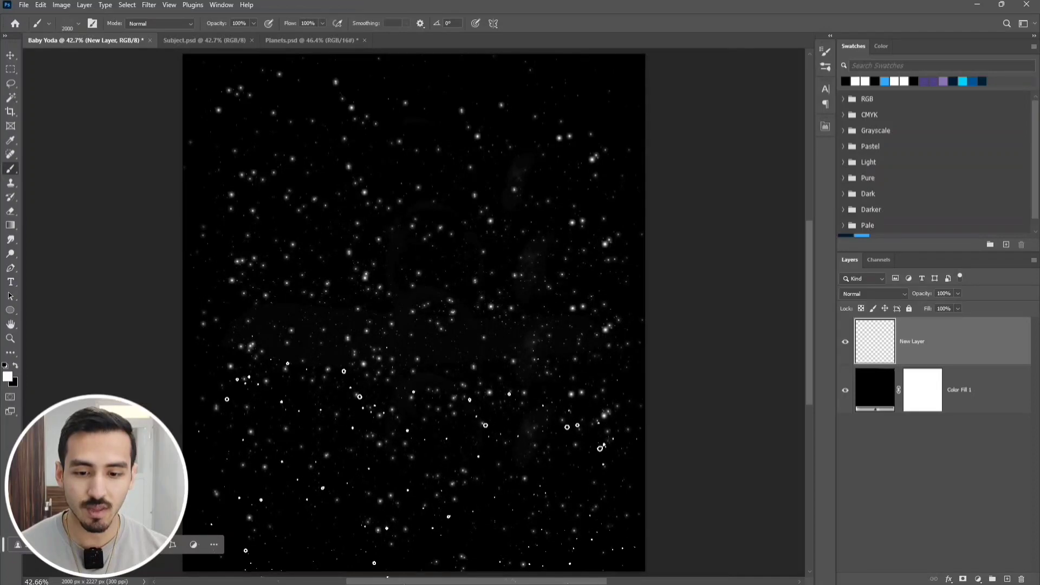
left_click(8, 377)
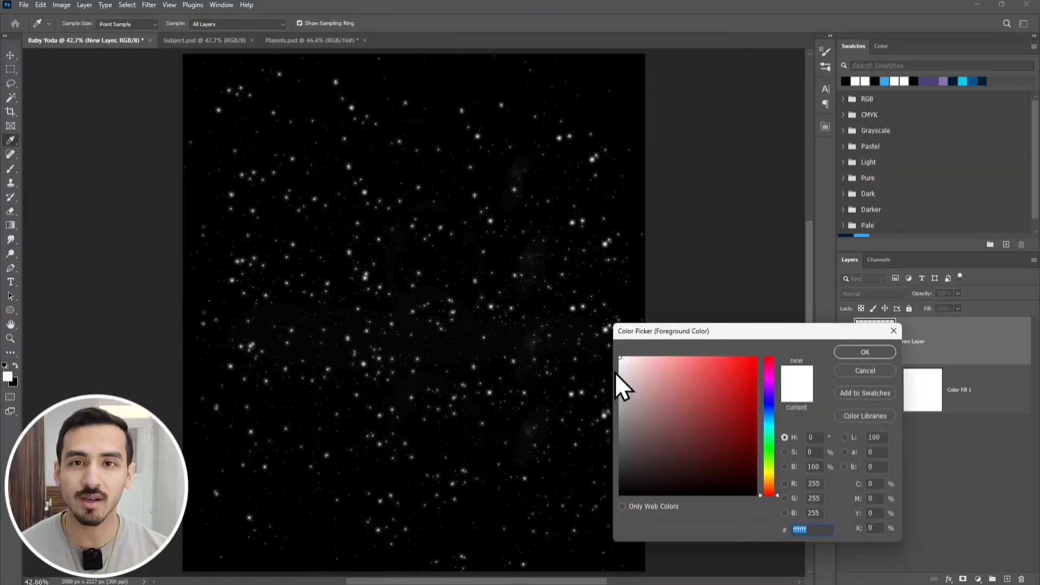
left_click(864, 354)
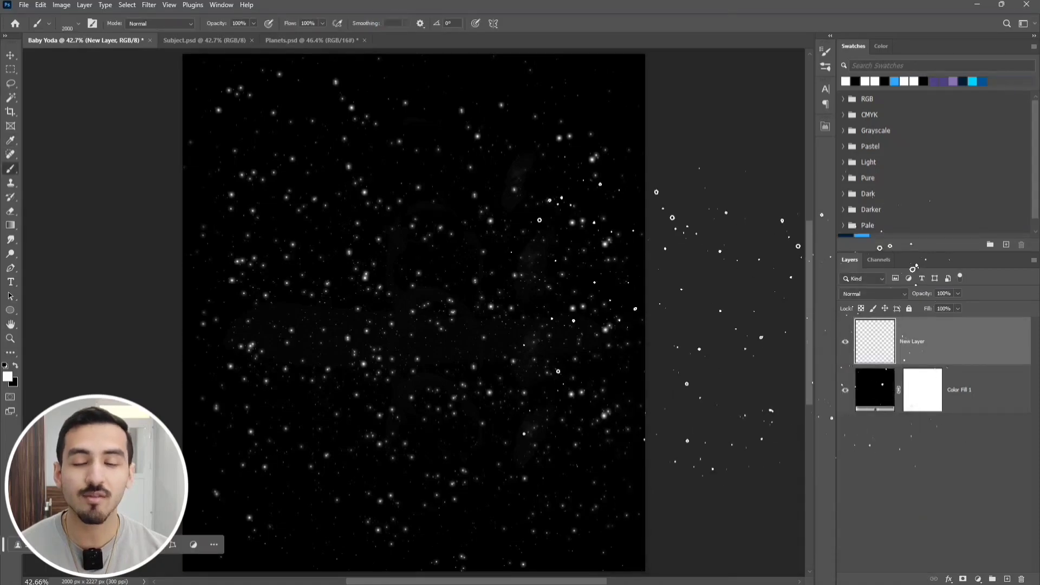
key("v")
left_click(878, 429)
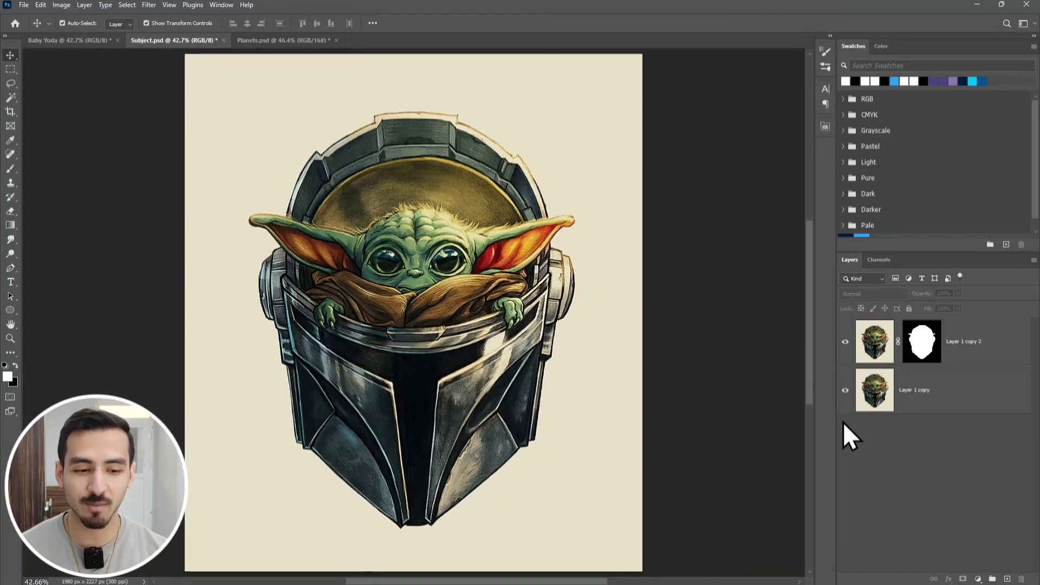
Step: Toggle the visibility of Layer 1 copy in Subject.psd to examine the masked cut-out of the helmet subject
left_click(846, 394)
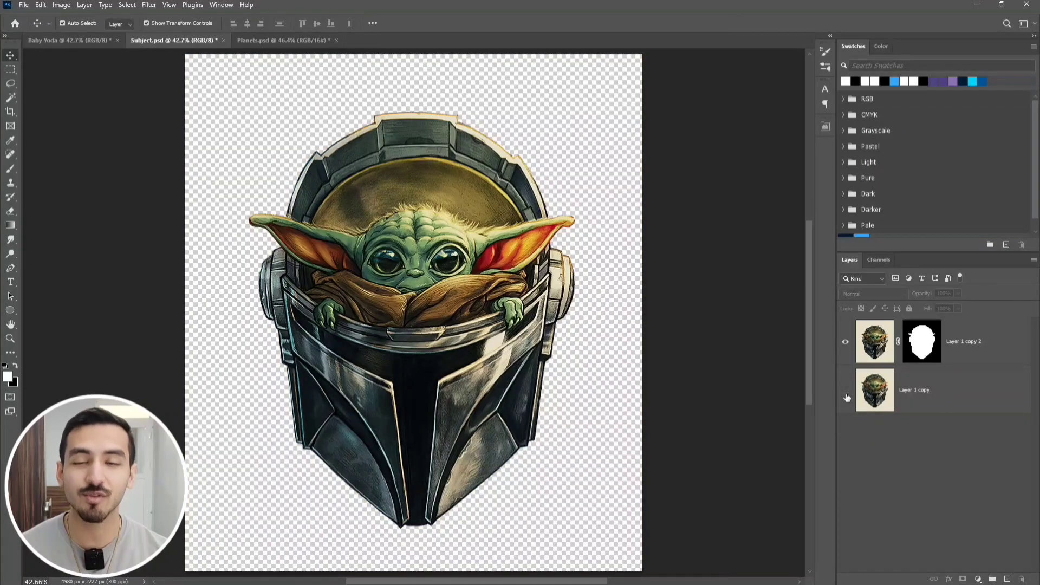
left_click(847, 397)
left_click(846, 397)
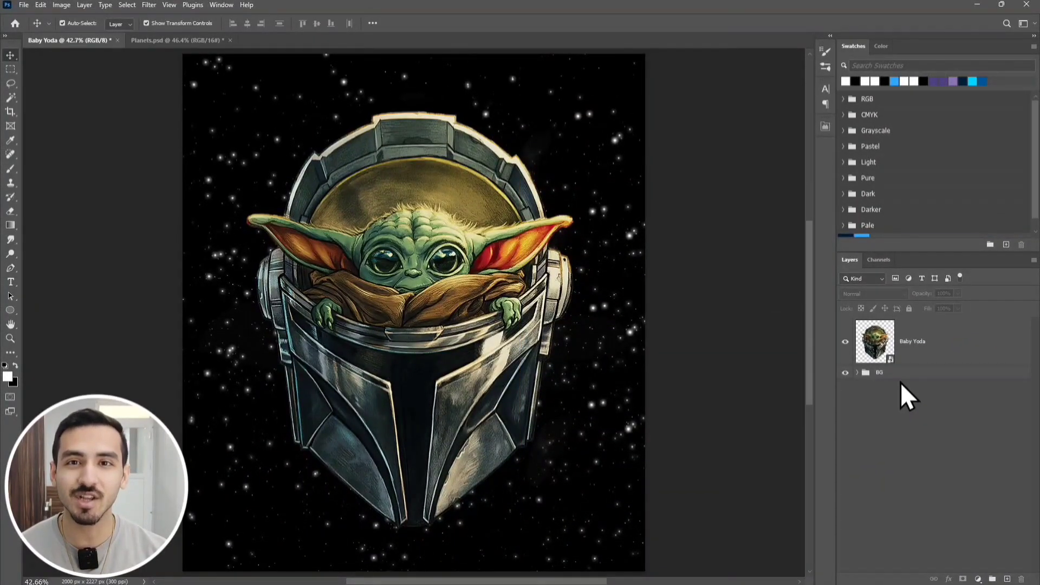
Step: Scale the Baby Yoda layer down proportionally to about 70.79% around the canvas centre and apply the transform
left_click(919, 330)
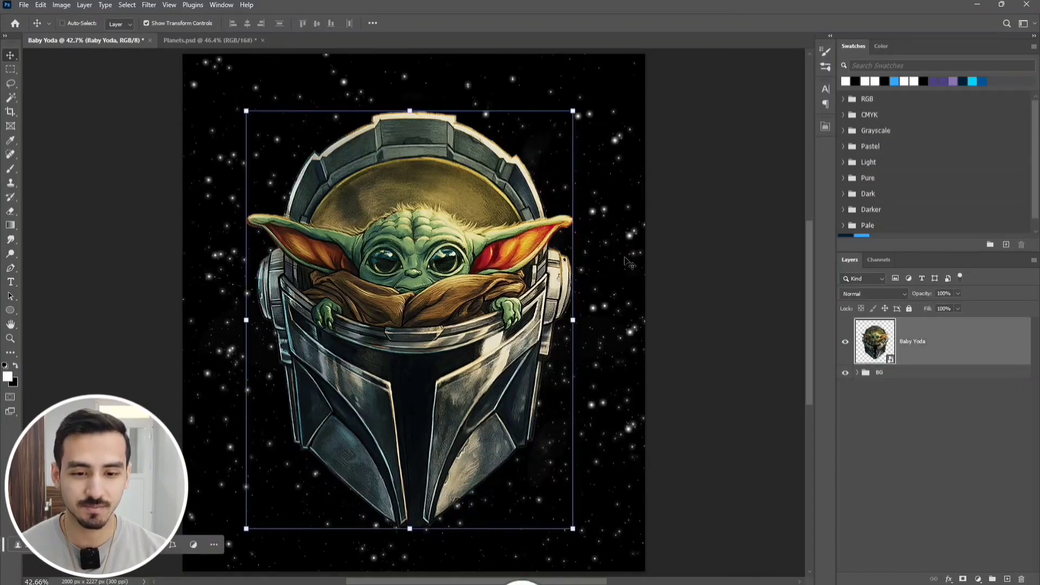
left_click_drag(572, 111, 531, 161)
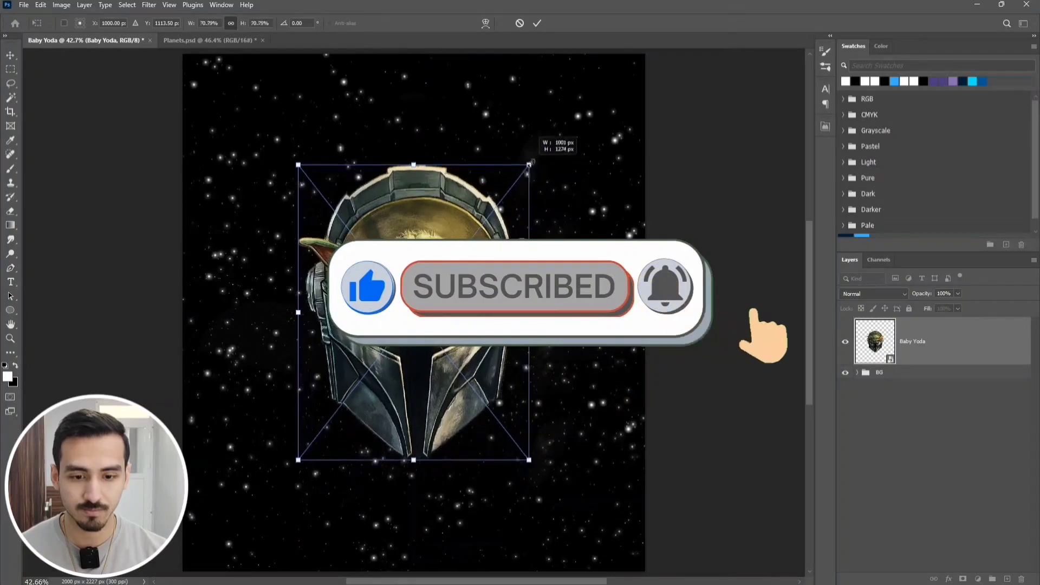
left_click(538, 23)
left_click(839, 397)
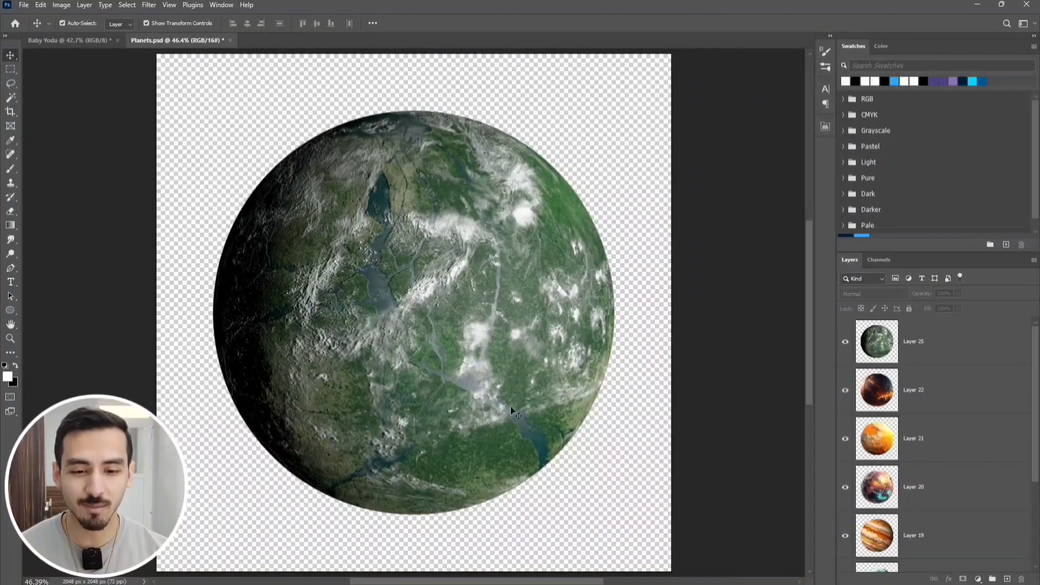
Step: Hide Layer 25, Layer 22 and Layer 21 in Planets.psd to examine the planets stacked beneath them
left_click(845, 342)
left_click(845, 390)
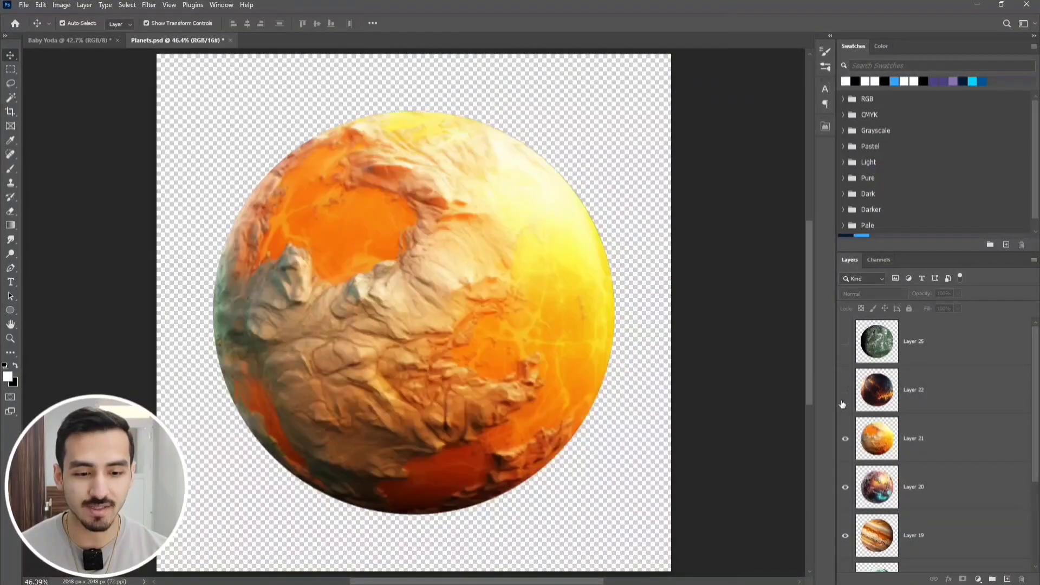
left_click(844, 438)
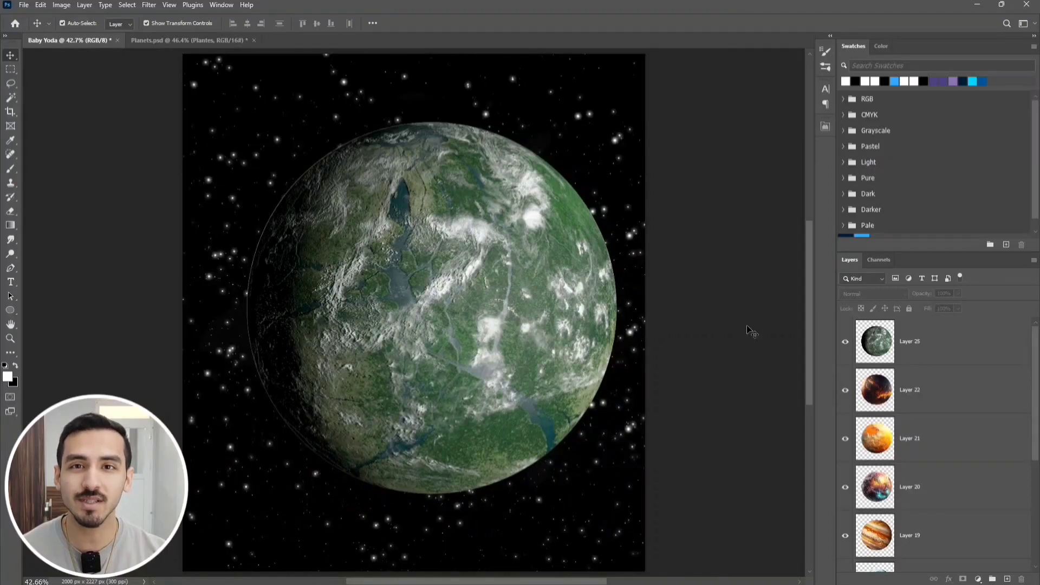
Step: Group all the planet layers from Layer 25 through Layer 24 into one group above Baby Yoda
left_click(919, 347)
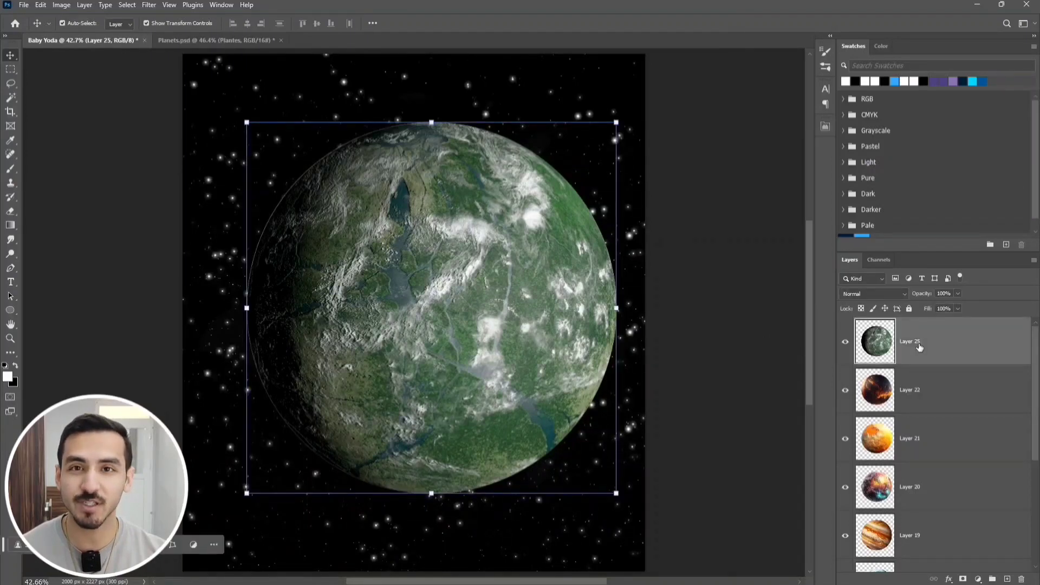
scroll(919, 347, "down", 4)
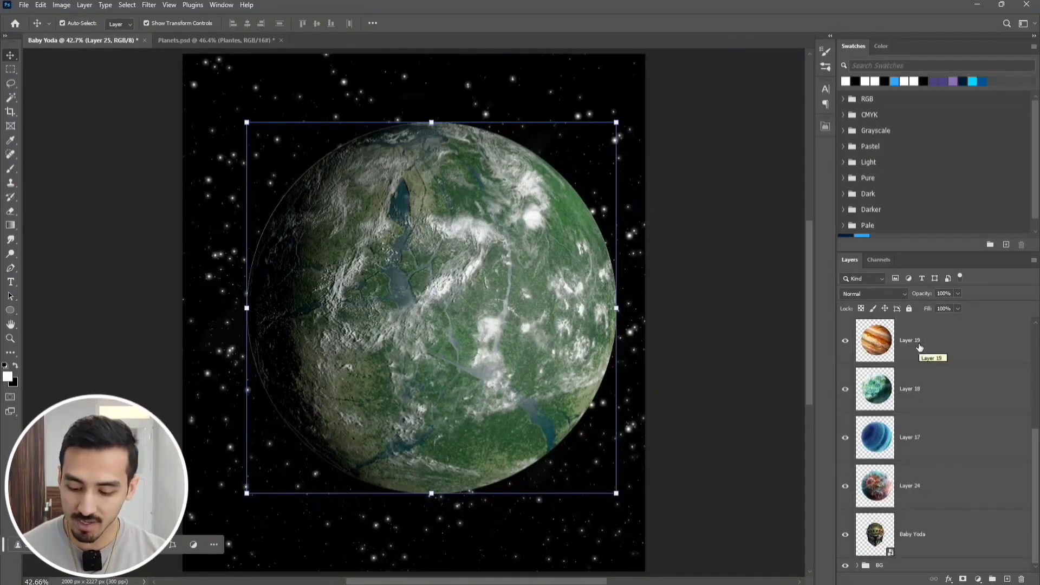
key("ctrl+shift")
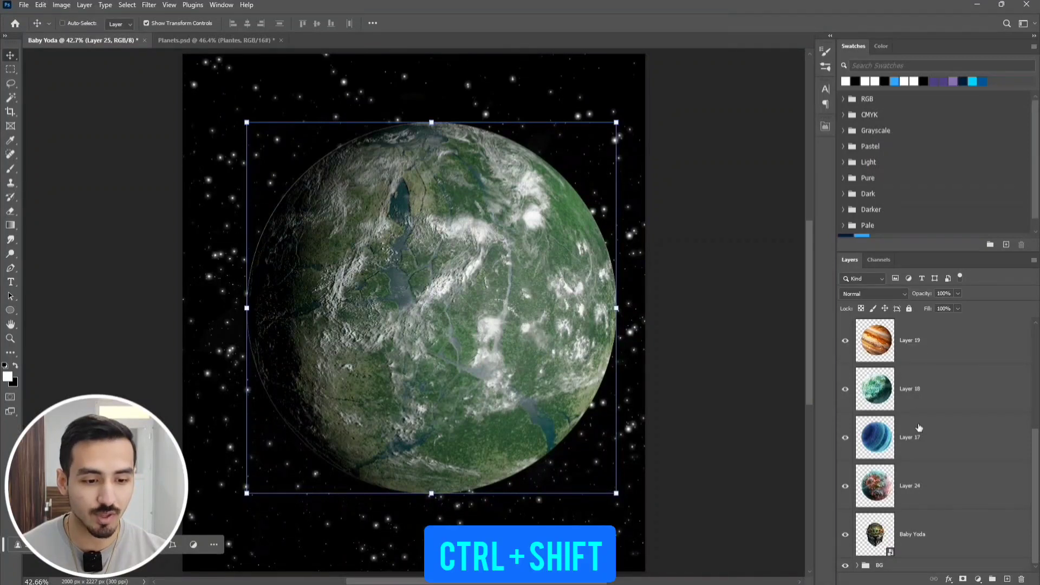
left_click(920, 490, "ctrl+shift")
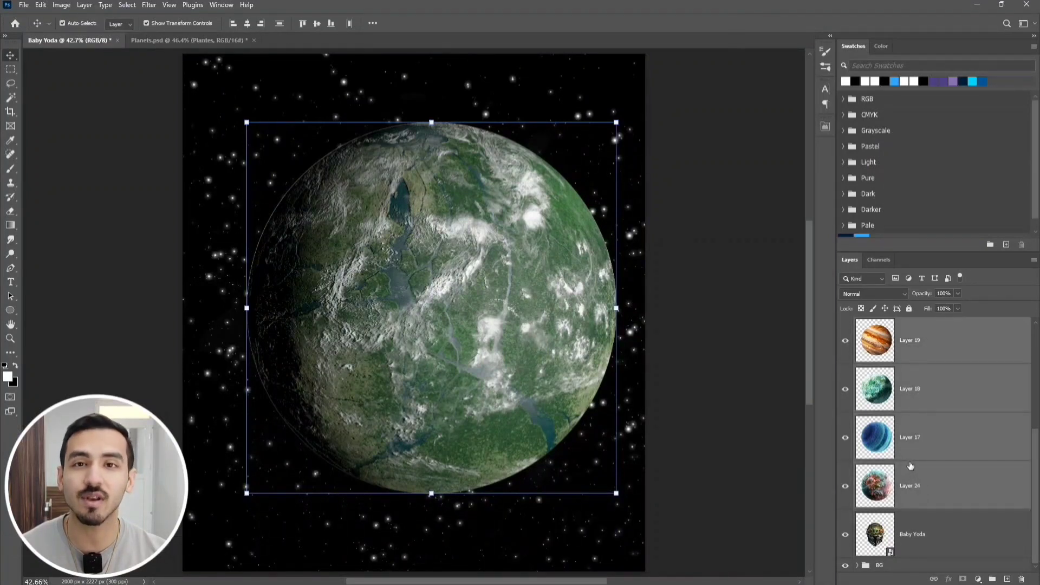
scroll(926, 470, "up", 4)
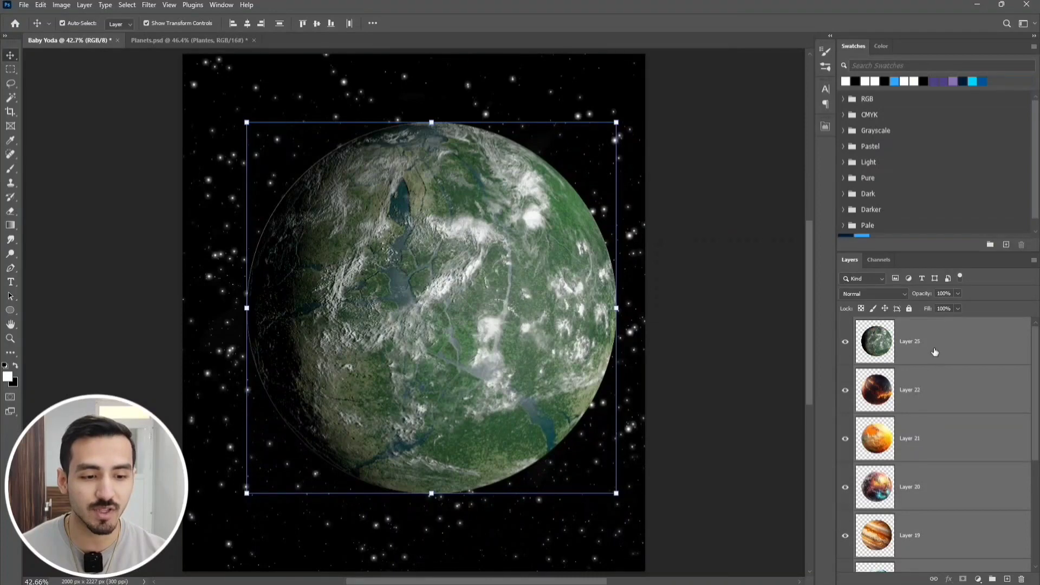
scroll(932, 350, "down", 4)
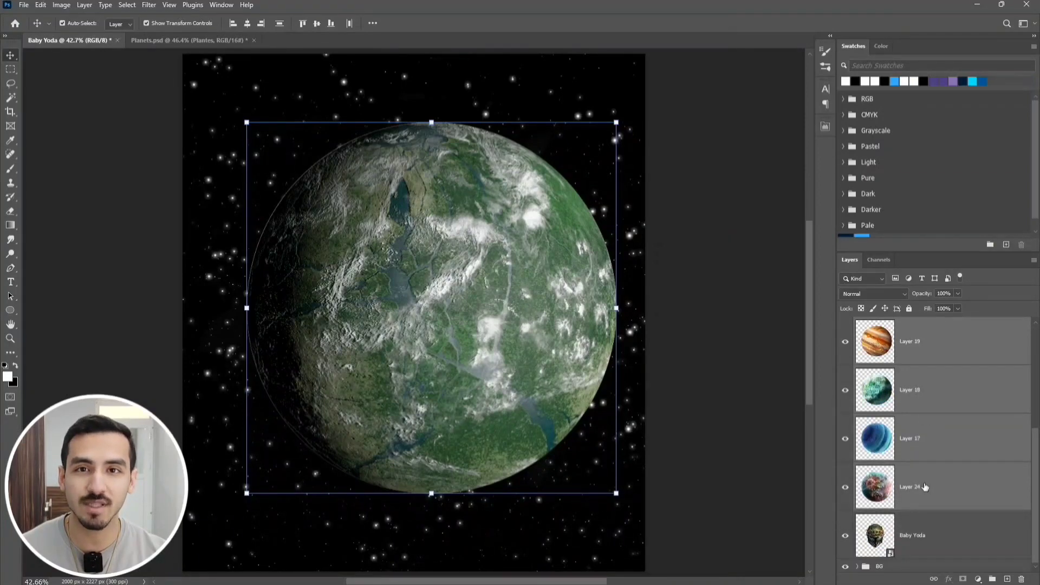
key("ctrl+g")
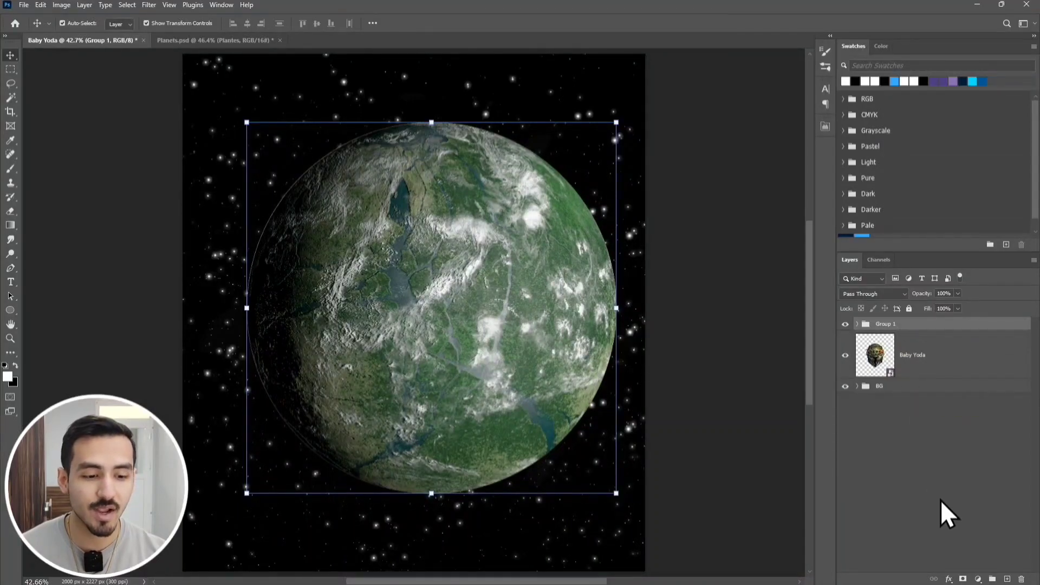
Step: Give the planet group a 4 px white outside Stroke, a 121 px Linear Dodge (Add) Inner Glow at 48%, and a white Outer Glow at 100%
left_click(949, 578)
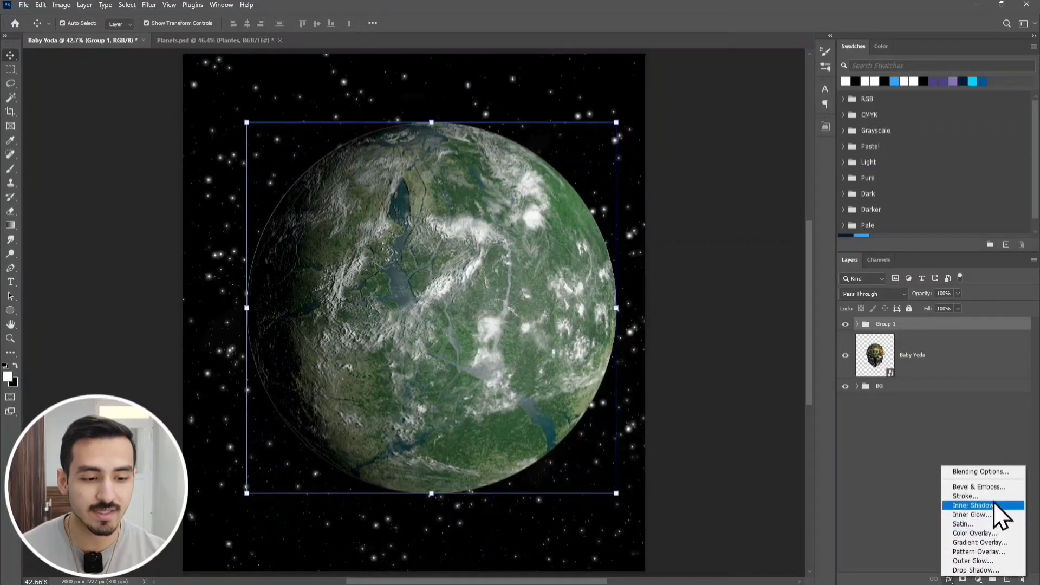
left_click(965, 495)
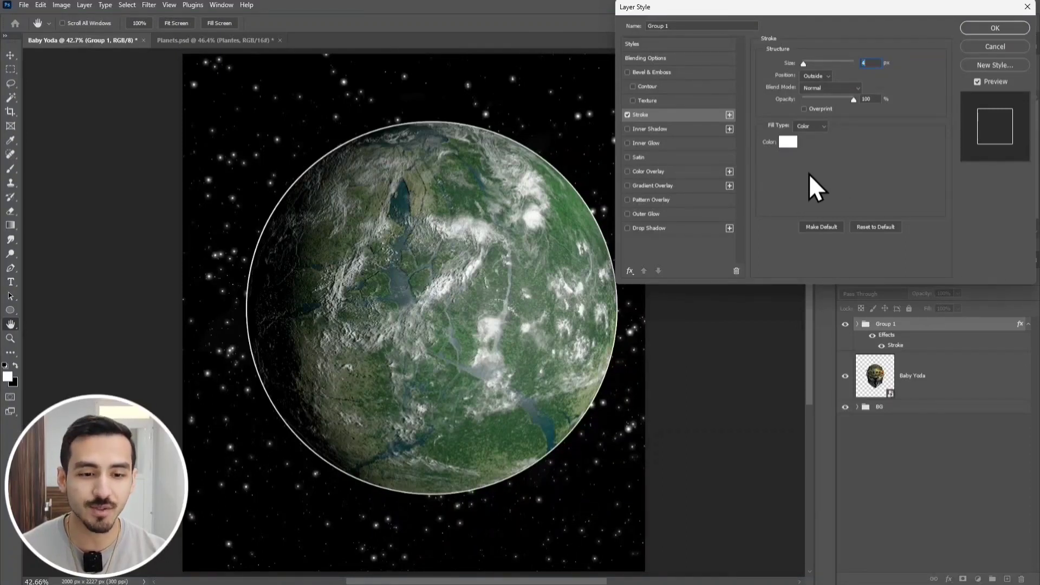
left_click(637, 141)
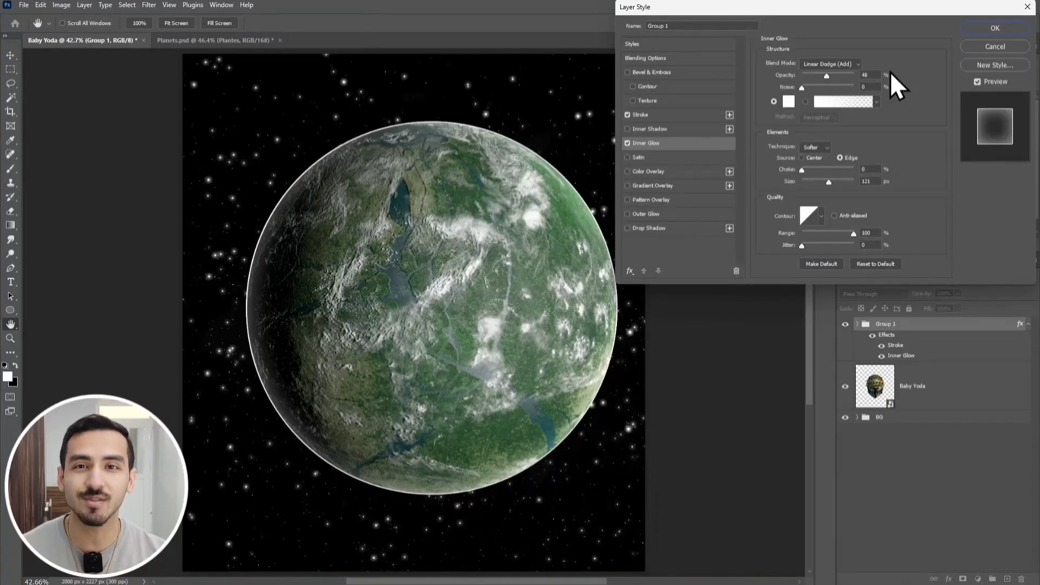
left_click(658, 213)
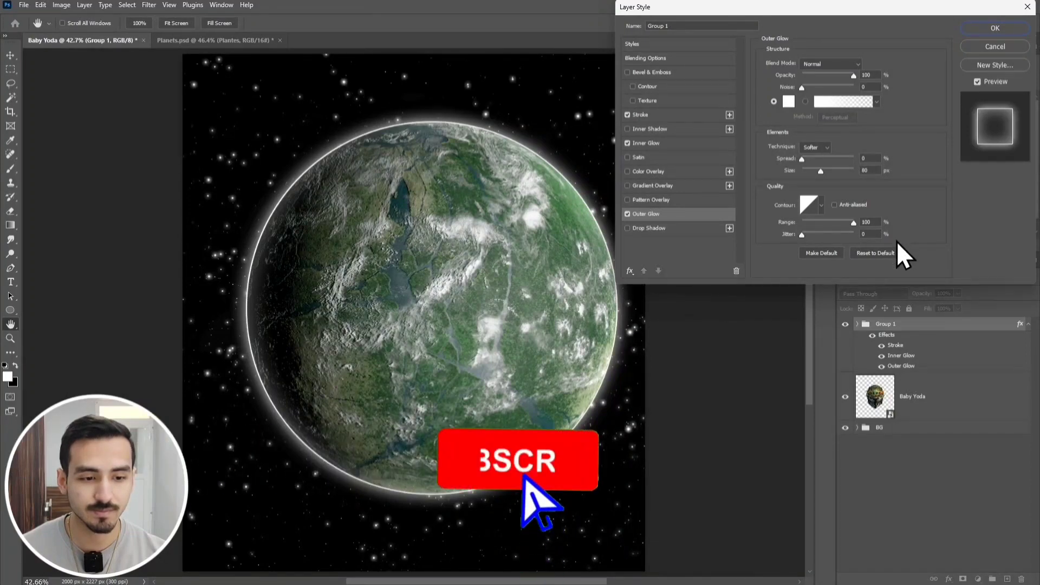
left_click(967, 25)
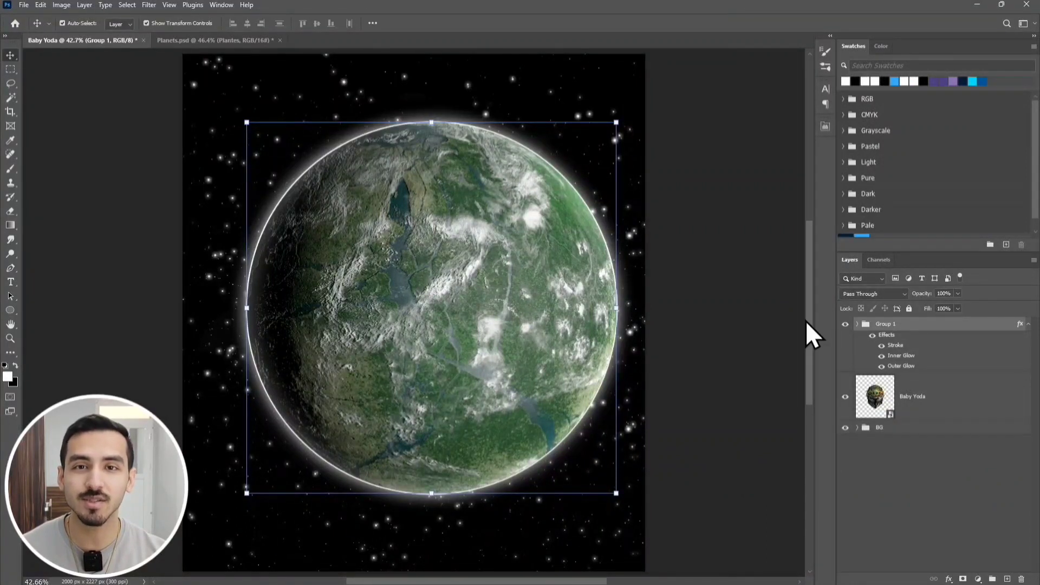
Step: Hide the planet group and draw an unfilled circle about 1494 px wide with a 5 px blue stroke around the helmet
left_click(844, 324)
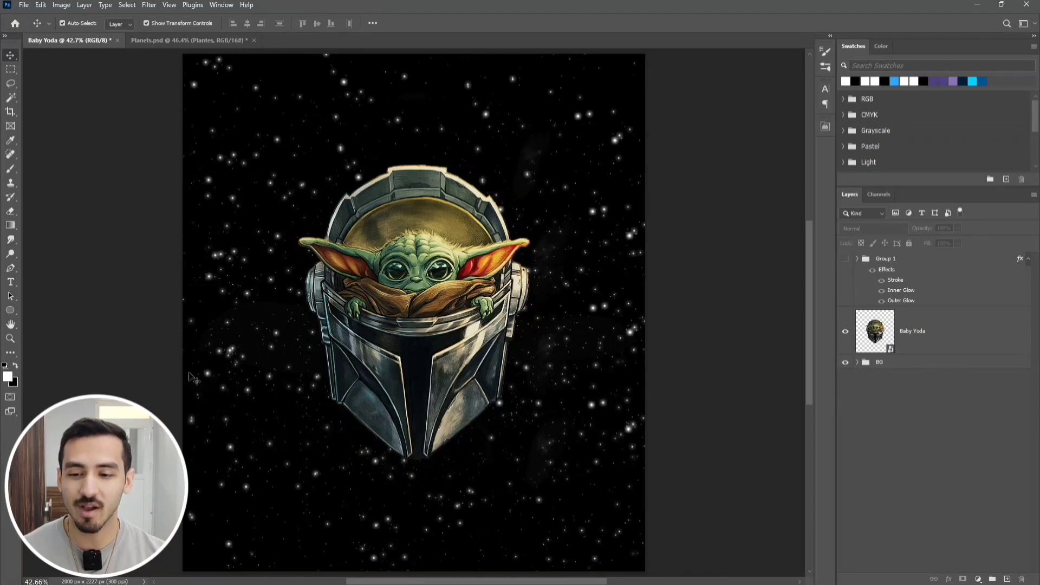
left_click(11, 311)
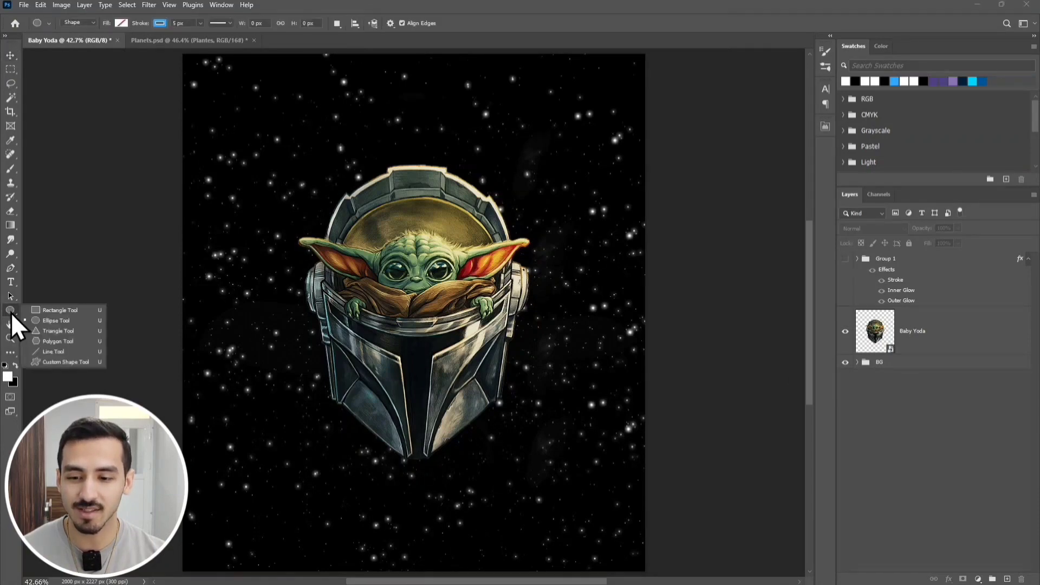
left_click(73, 321)
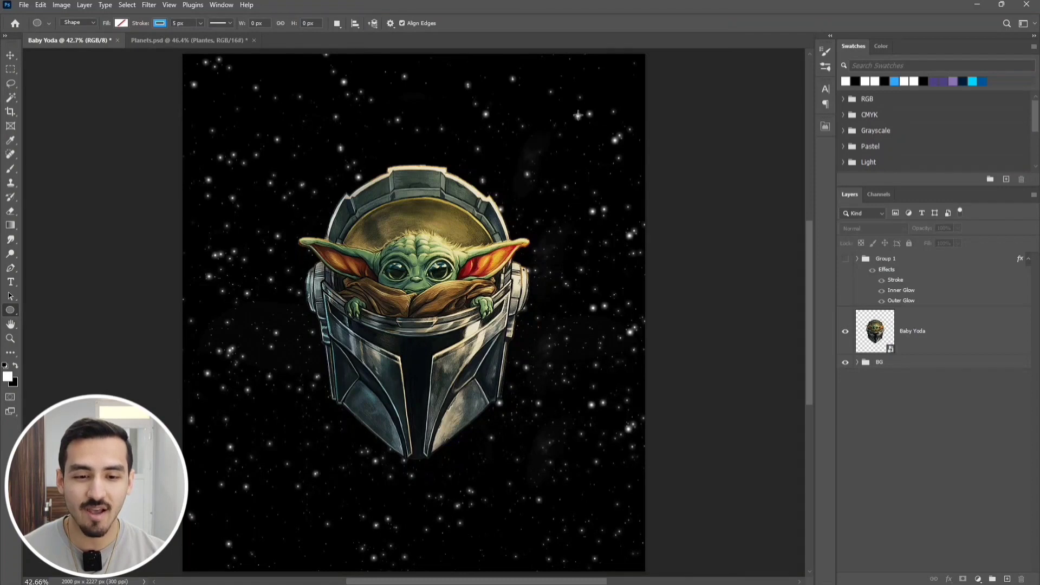
left_click_drag(578, 115, 233, 465)
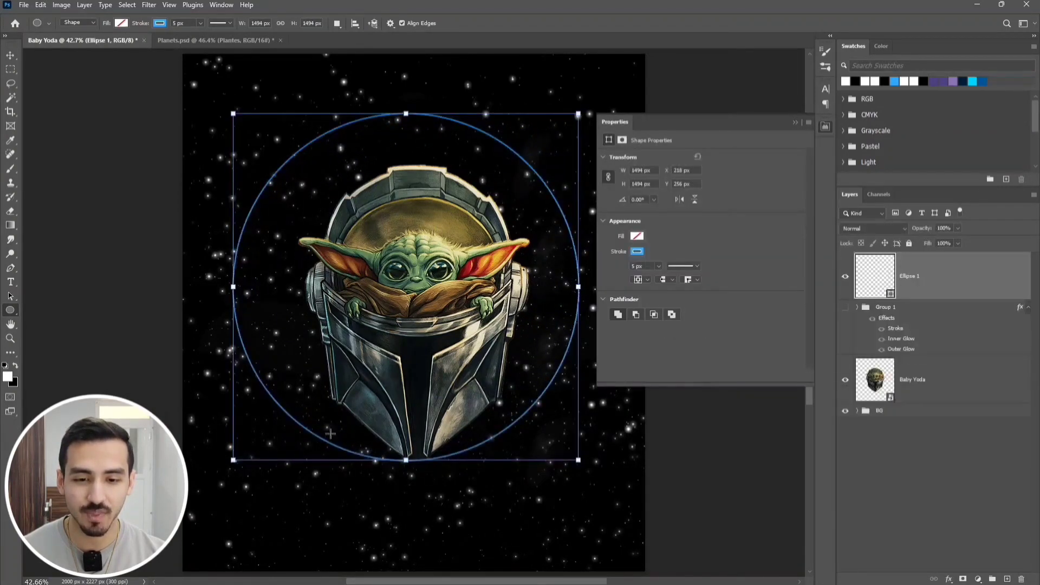
left_click(795, 123)
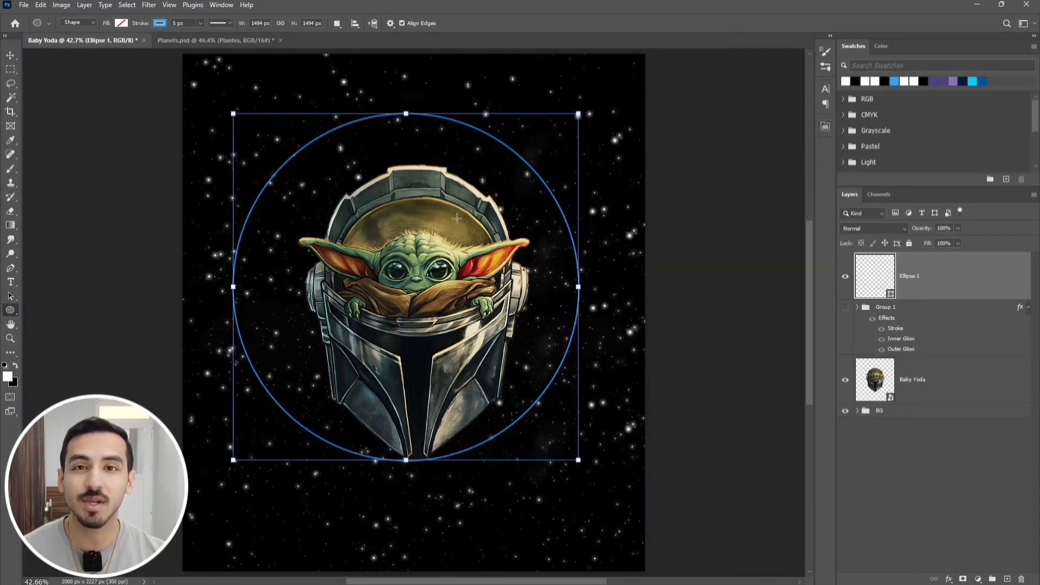
Step: Centre the blue circle on the canvas and squash it into a wide horizontal ellipse around the helmet
key("ctrl+t")
left_click_drag(456, 216, 464, 238)
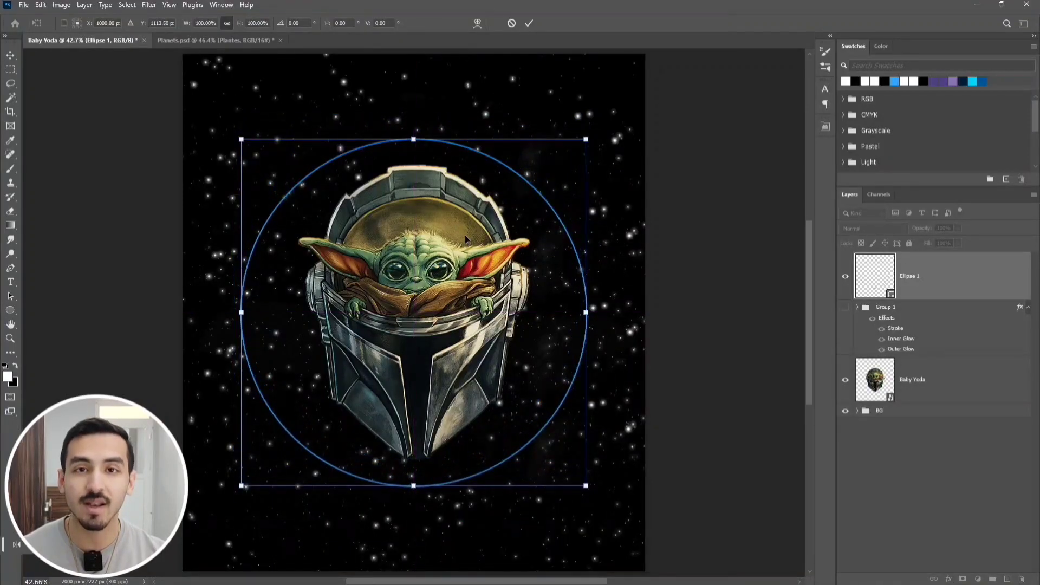
right_click(424, 228)
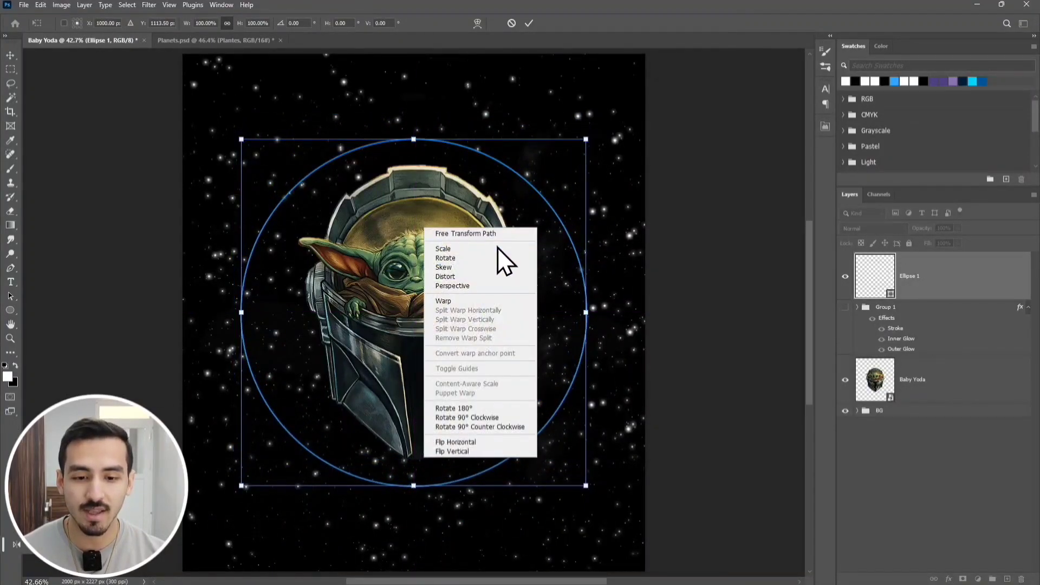
left_click(491, 280)
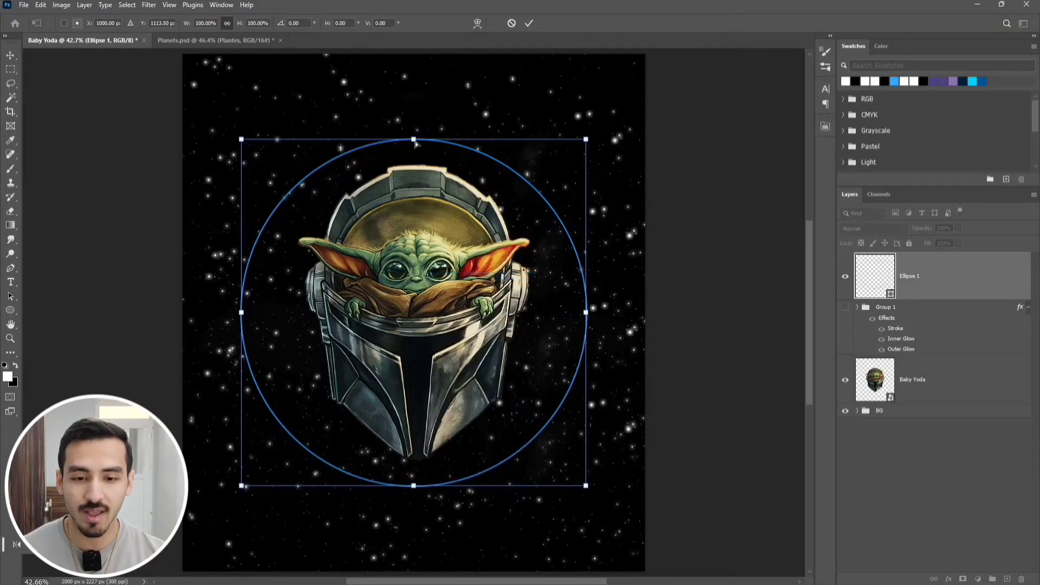
left_click_drag(416, 143, 415, 213)
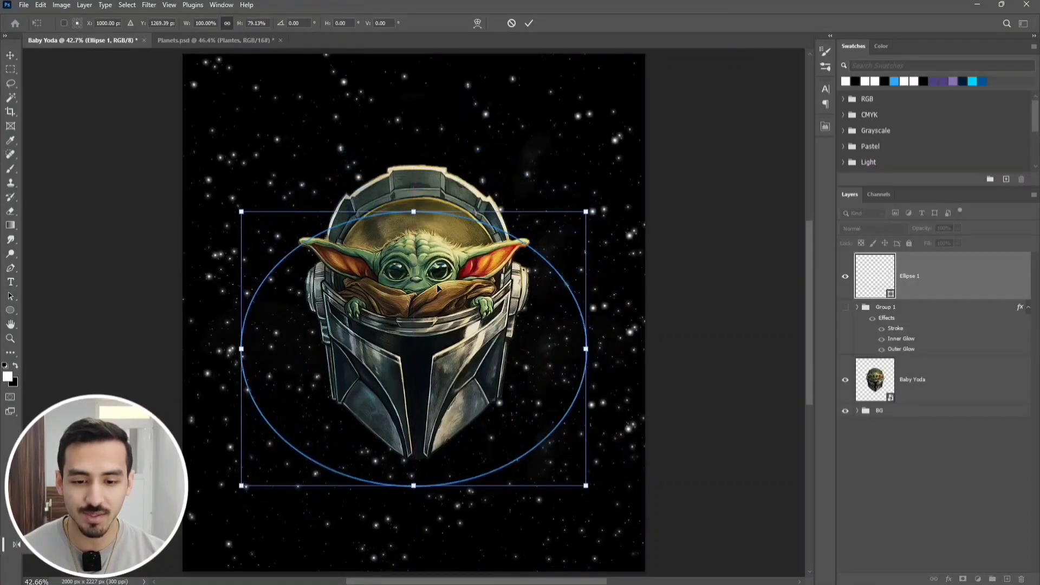
left_click_drag(413, 485, 407, 410)
left_click_drag(586, 312, 578, 313)
left_click_drag(241, 311, 254, 313)
left_click_drag(416, 214, 415, 202)
left_click_drag(416, 412, 414, 427)
key("Return")
left_click(845, 438)
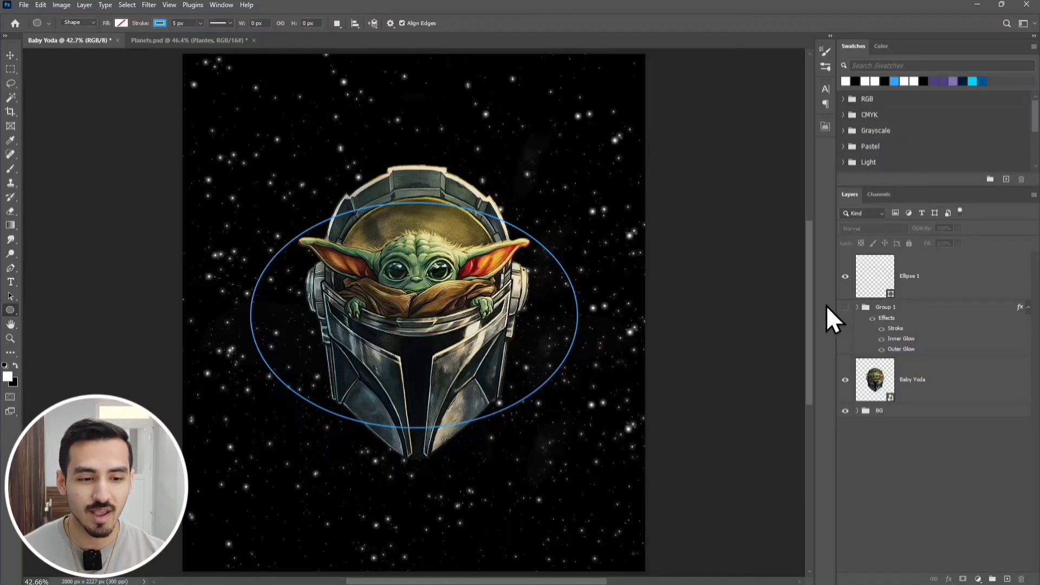
Step: Show the planet group, scale it down to about 28% and centre it over the lower part of the helmet
left_click(844, 307)
key("v")
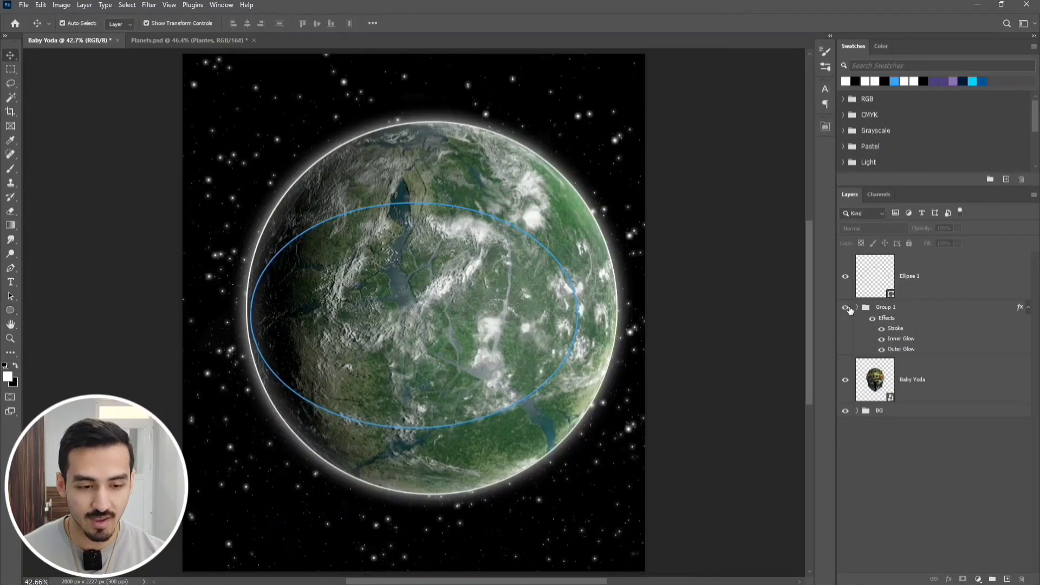
left_click(905, 309)
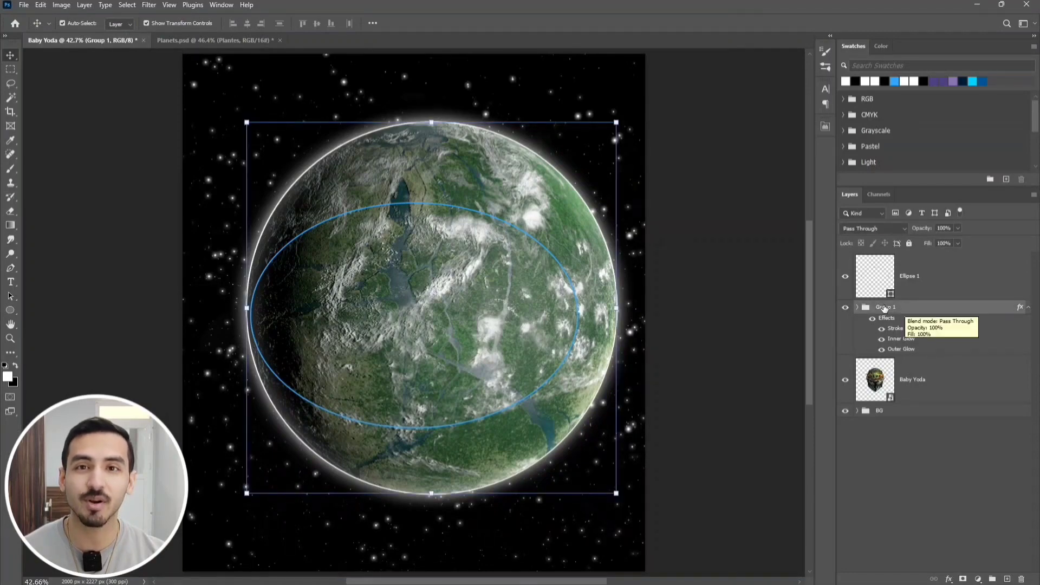
key("ctrl+t")
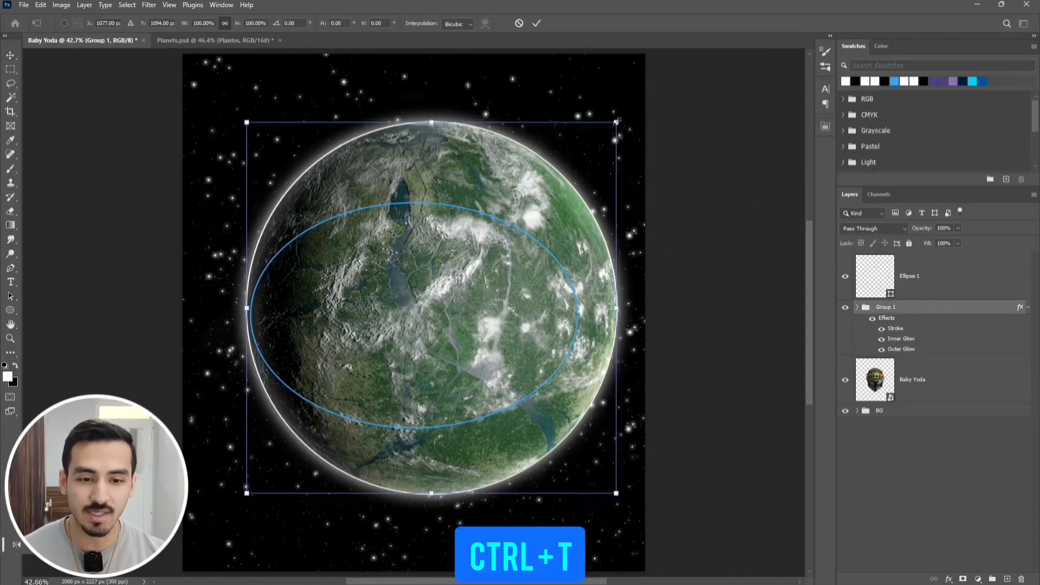
left_click_drag(616, 122, 476, 234)
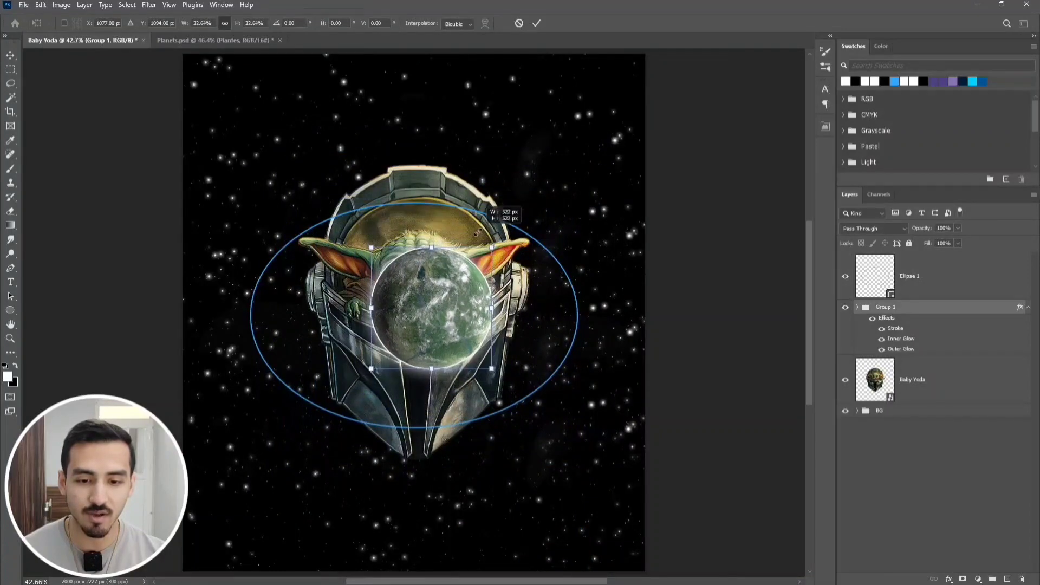
mouse_move(453, 271)
left_mouse_down()
mouse_move(435, 302)
mouse_move(463, 287)
left_mouse_up()
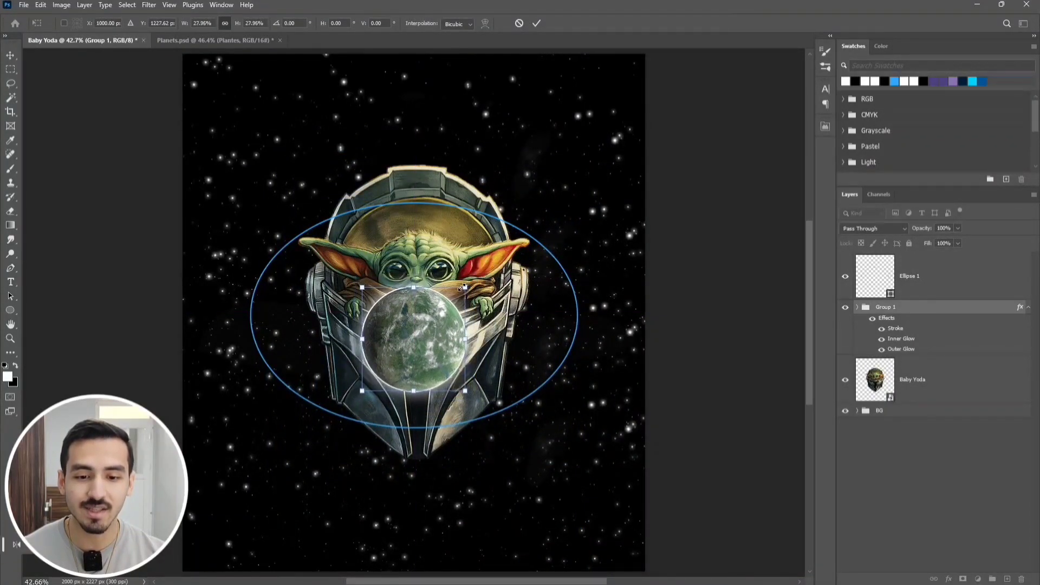
left_click(536, 22)
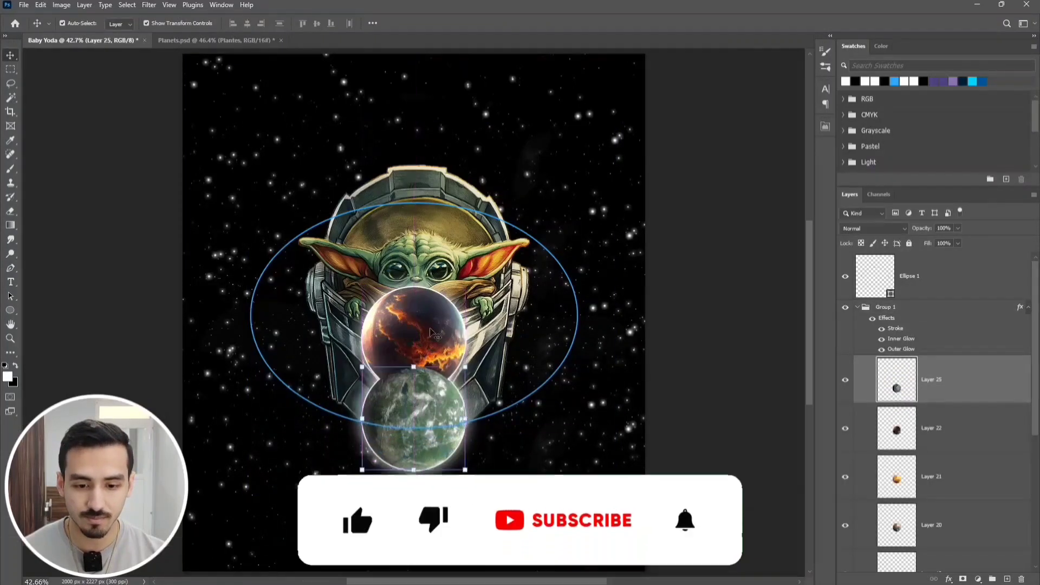
Step: Spread the nine stacked planets out along the blue ellipse around the helmet, leaving gaps above and below Baby Yoda's face uncovered
left_click_drag(414, 346, 572, 329)
left_click_drag(411, 333, 527, 240)
left_click_drag(441, 340, 365, 411)
left_click_drag(440, 344, 297, 362)
left_click_drag(440, 355, 296, 297)
left_click_drag(424, 328, 331, 207)
left_click_drag(555, 228, 551, 201)
left_click_drag(593, 329, 590, 312)
left_click_drag(514, 395, 536, 388)
left_click_drag(417, 415, 443, 418)
left_click_drag(351, 439, 352, 439)
left_click(700, 329)
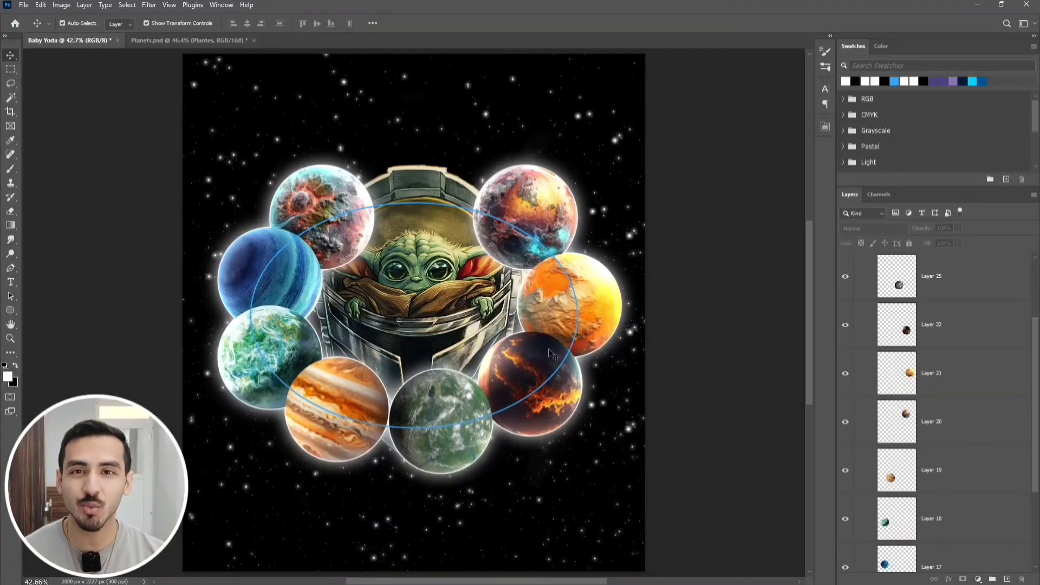
Step: Shrink the grey-green planet at the bottom of the ring to about half size and vary the sizes of the other planets
left_click(443, 404)
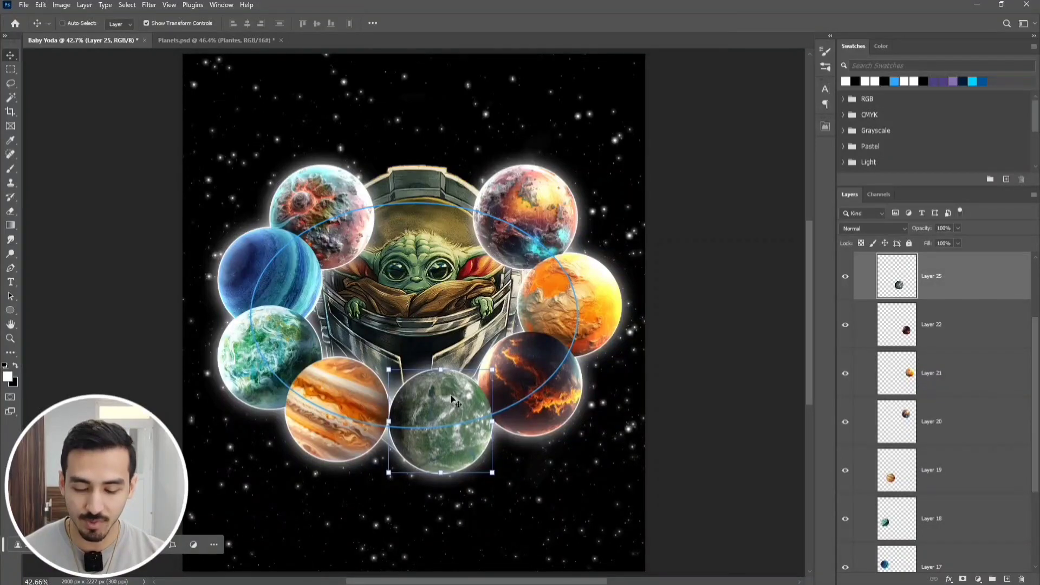
key("ctrl+t")
left_click_drag(492, 369, 464, 389)
left_click(537, 24)
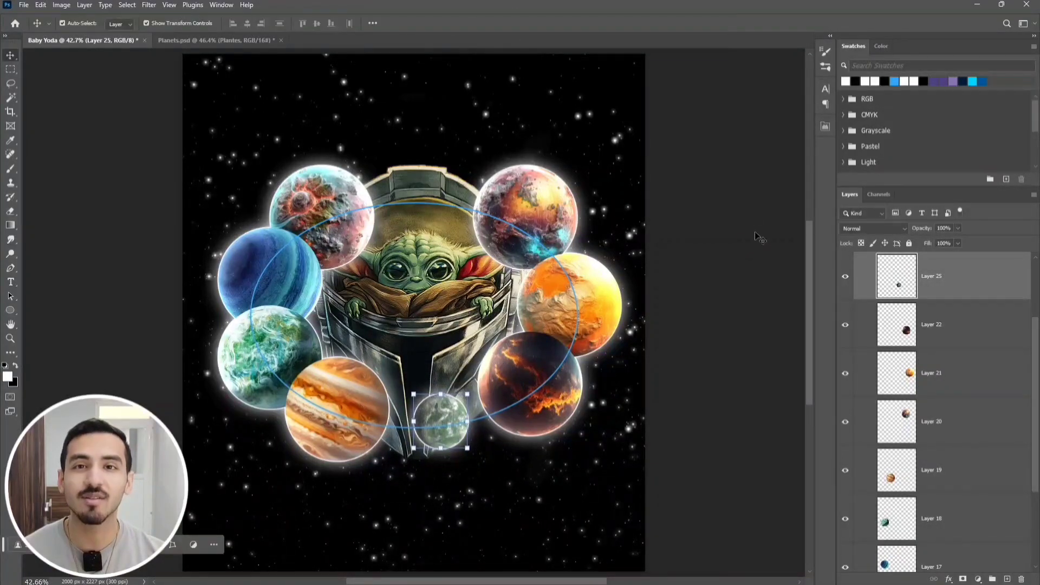
left_click(733, 322)
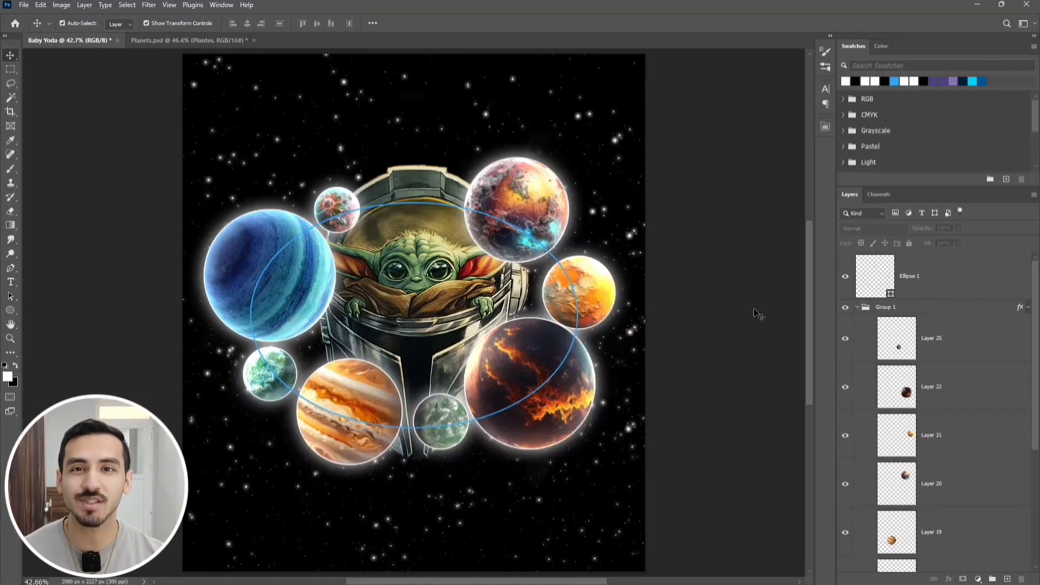
Step: Collapse the planet group and delete the Ellipse 1 guide layer
left_click(856, 308)
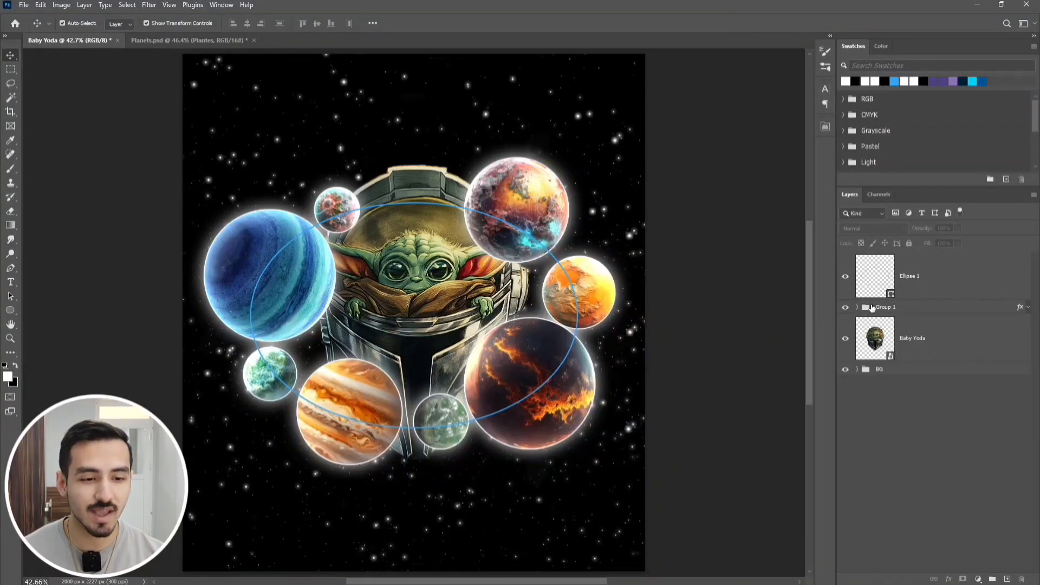
left_click(915, 293)
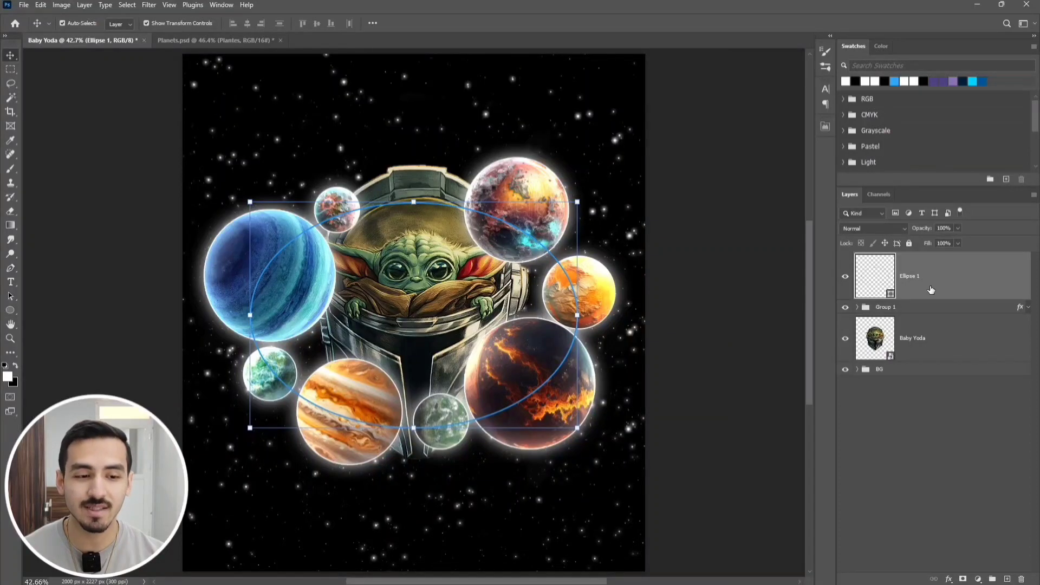
left_click_drag(931, 290, 1022, 578)
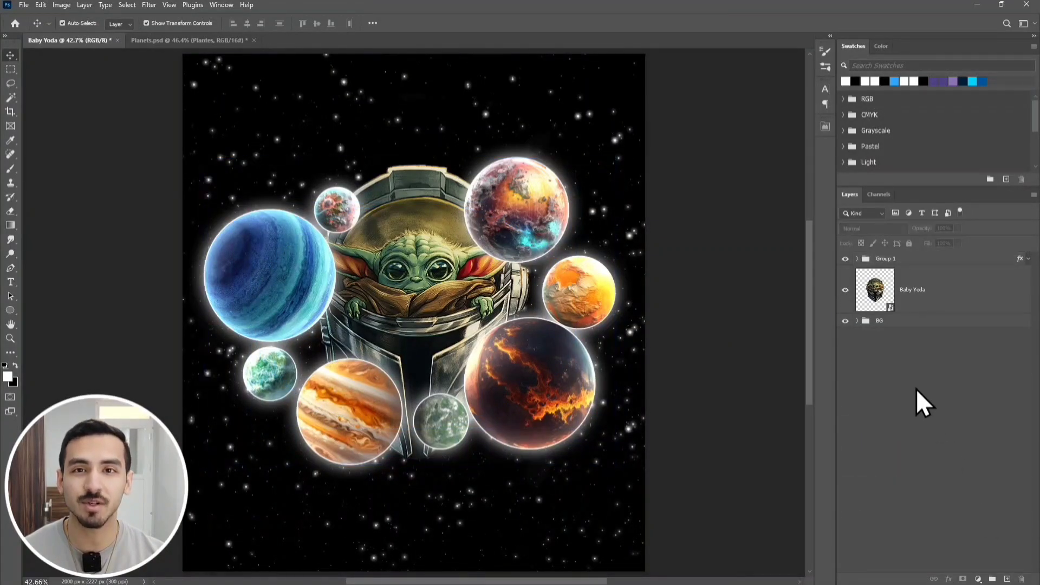
Step: Add a layer mask to the planet group and fill the Baby Yoda layer's outline on it with black, placing the planets behind the helmet
left_click(912, 264)
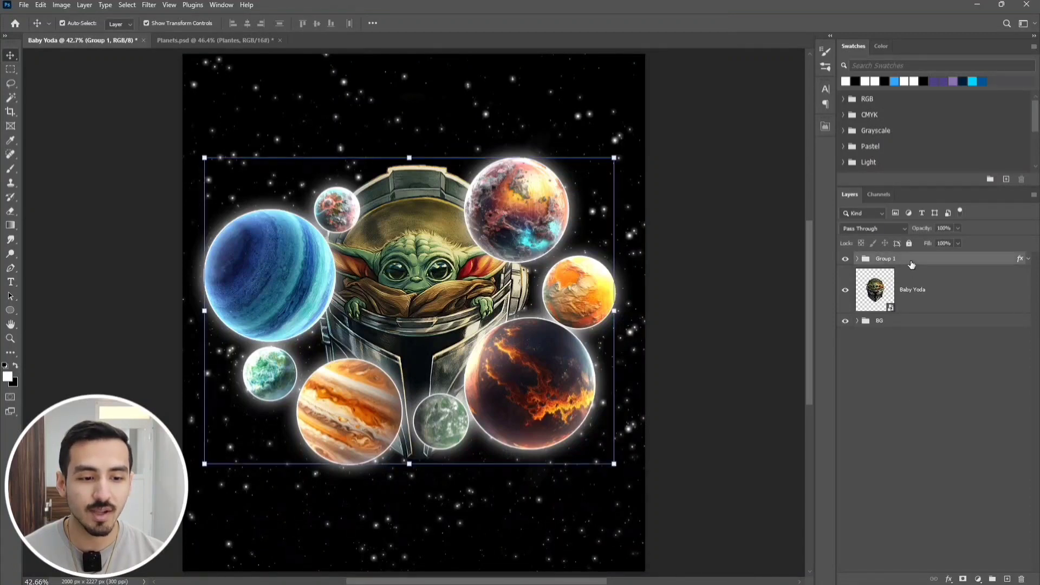
left_click(963, 577)
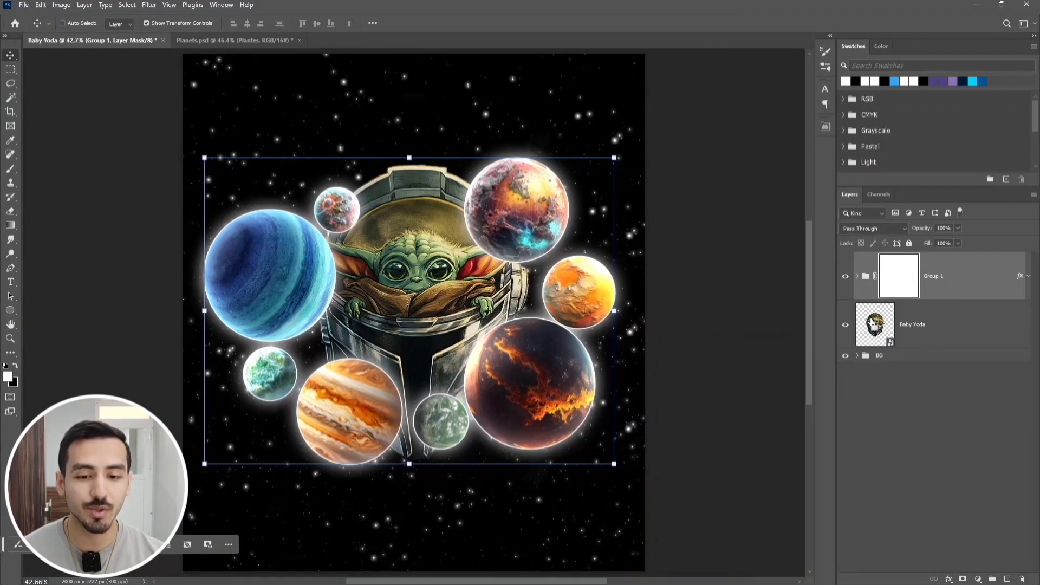
left_click(872, 324, "ctrl")
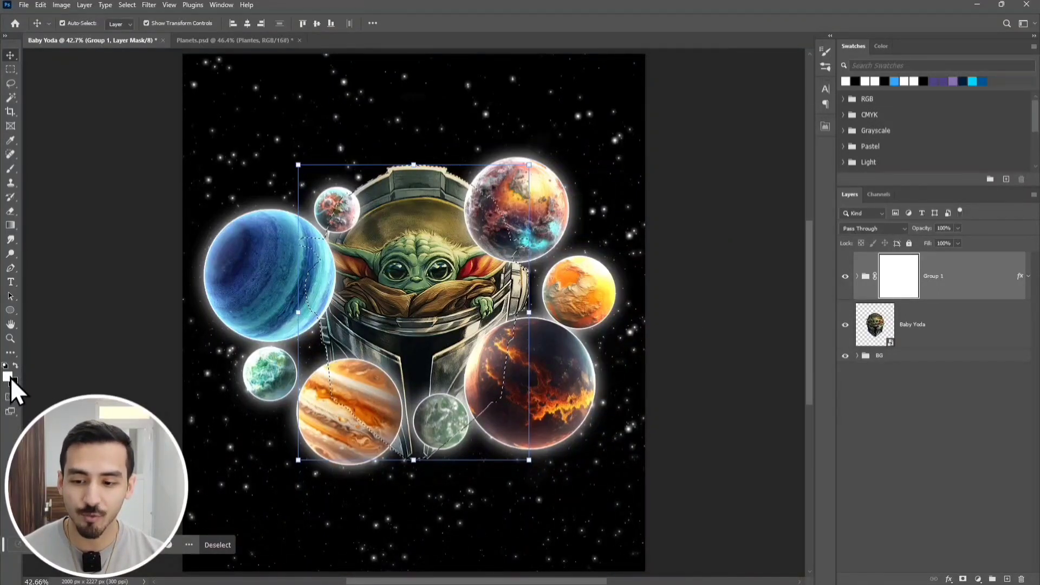
key("x")
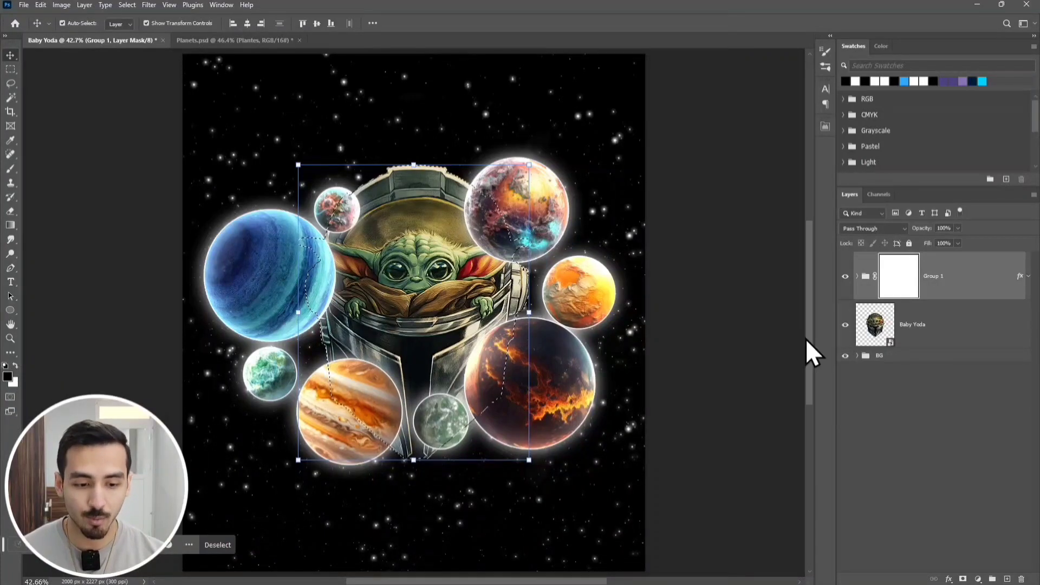
key("alt+BackSpace")
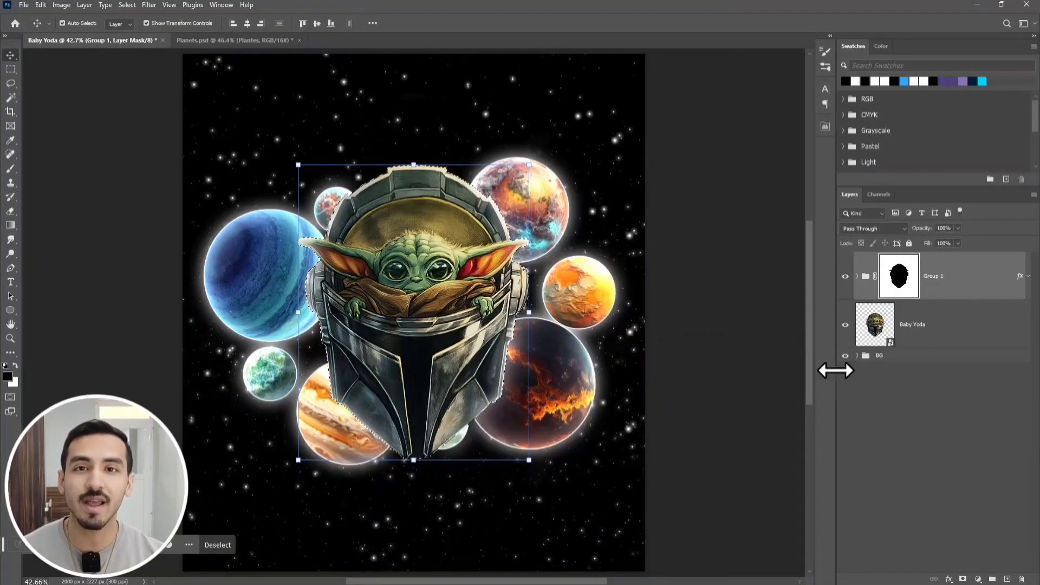
left_click(888, 367)
key("ctrl+d")
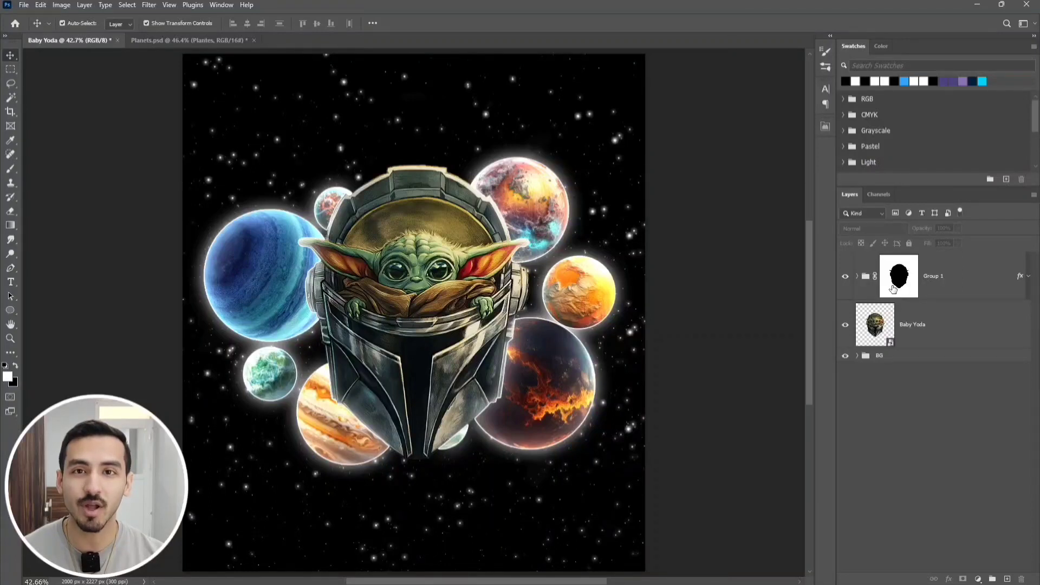
Step: Paint white on the group's mask with a hard 123 px round brush to bring the lower planets and the blue planet in front of the helmet
left_click(893, 288)
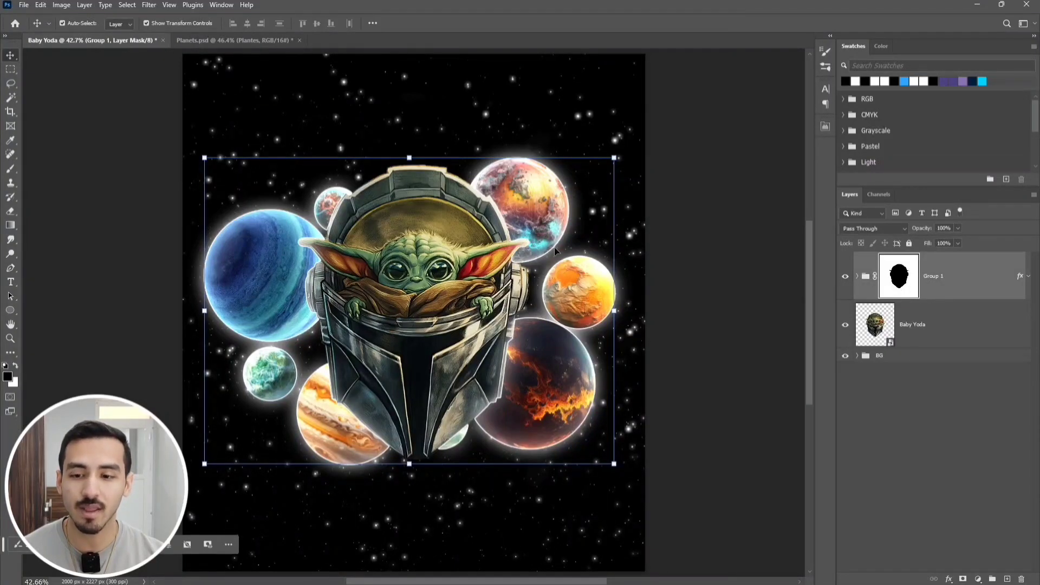
left_click(12, 170)
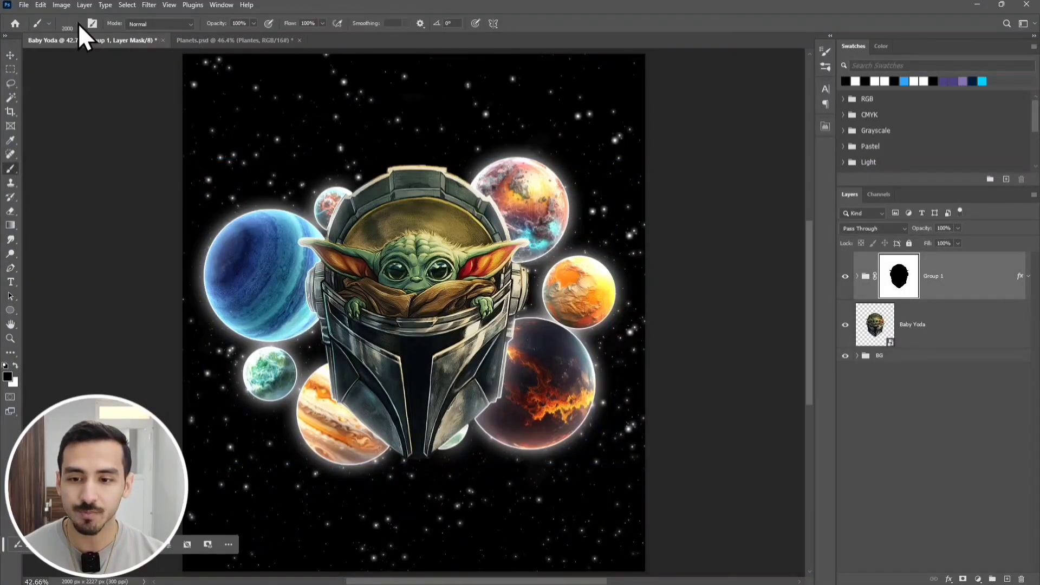
left_click(78, 24)
left_click(92, 24)
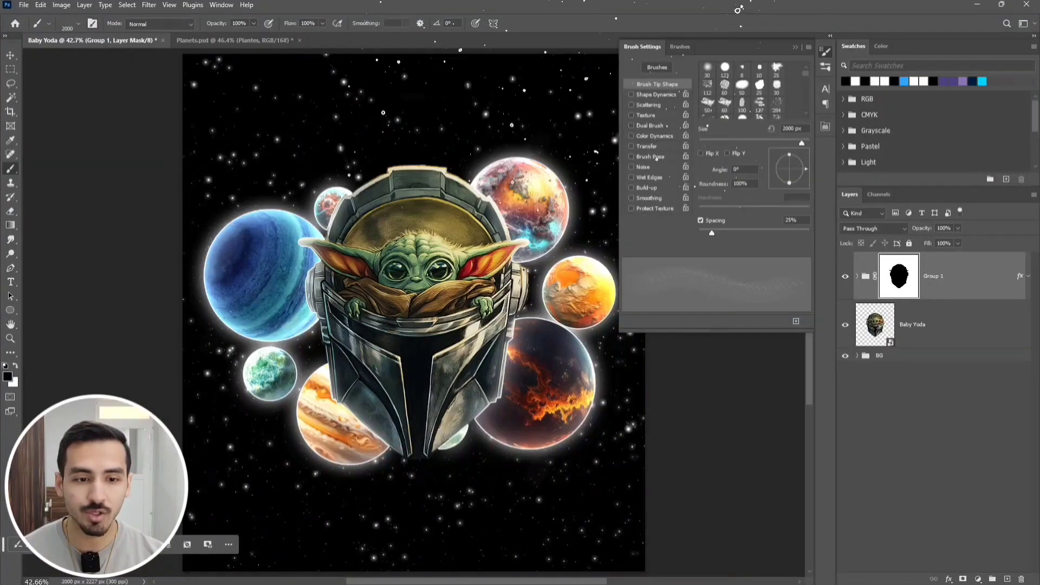
left_click(725, 69)
left_click(795, 48)
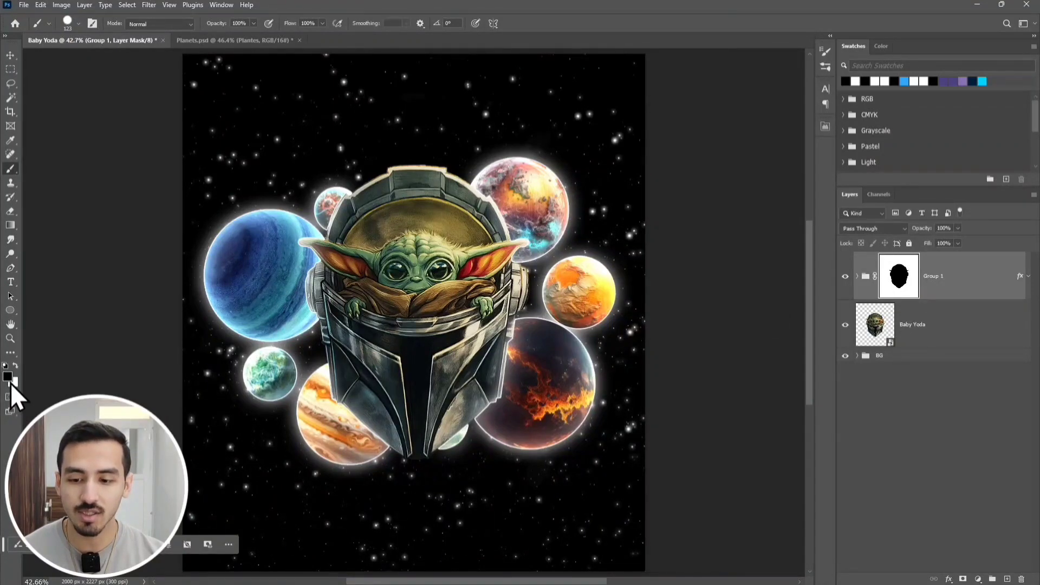
key("x")
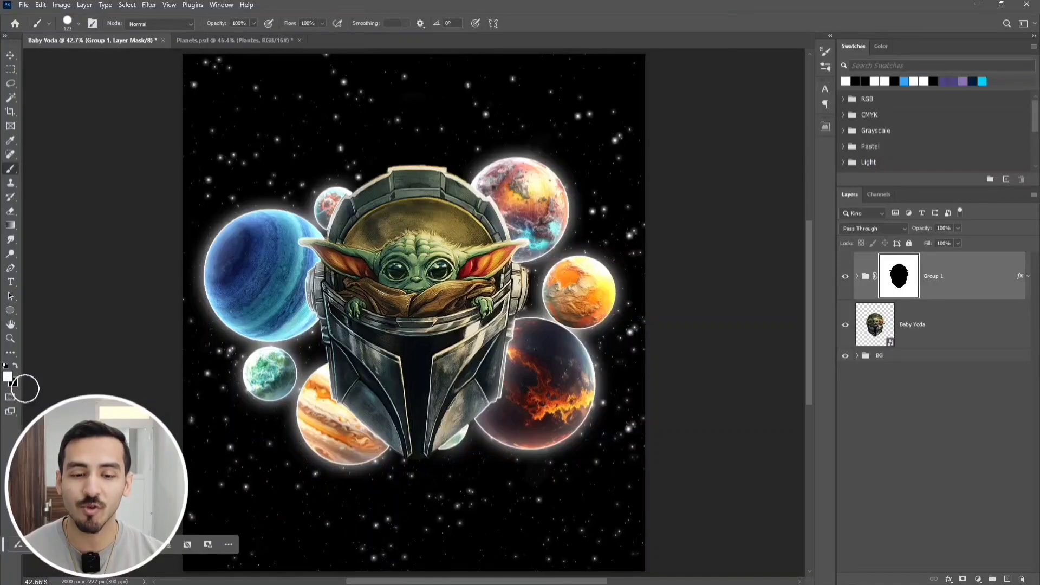
mouse_move(381, 427)
left_mouse_down()
mouse_move(325, 376)
mouse_move(379, 413)
mouse_move(348, 353)
mouse_move(403, 440)
mouse_move(492, 386)
mouse_move(444, 433)
mouse_move(472, 388)
mouse_move(396, 430)
mouse_move(507, 361)
mouse_move(450, 403)
mouse_move(509, 350)
mouse_move(464, 372)
mouse_move(515, 326)
left_mouse_up()
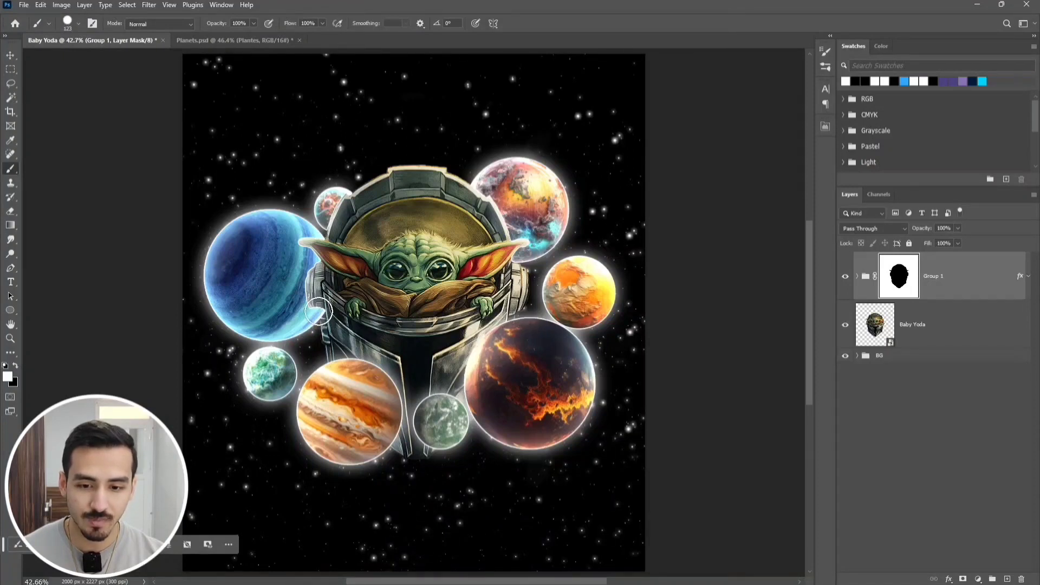
left_click_drag(320, 312, 306, 276)
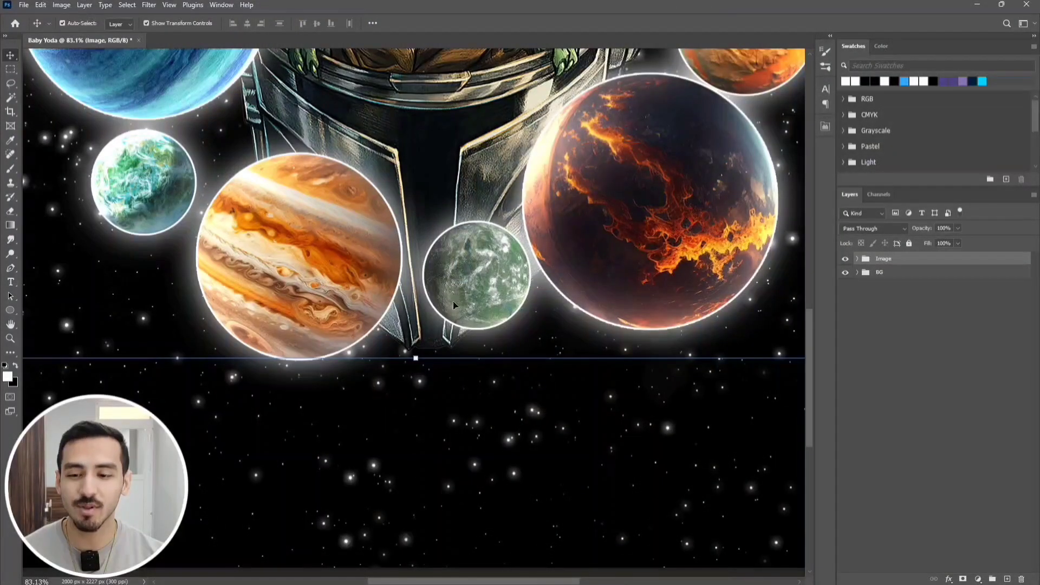
Step: Add a white STAR WARS title in Impact on the starry area below the planets
left_click(11, 282)
left_click(479, 472)
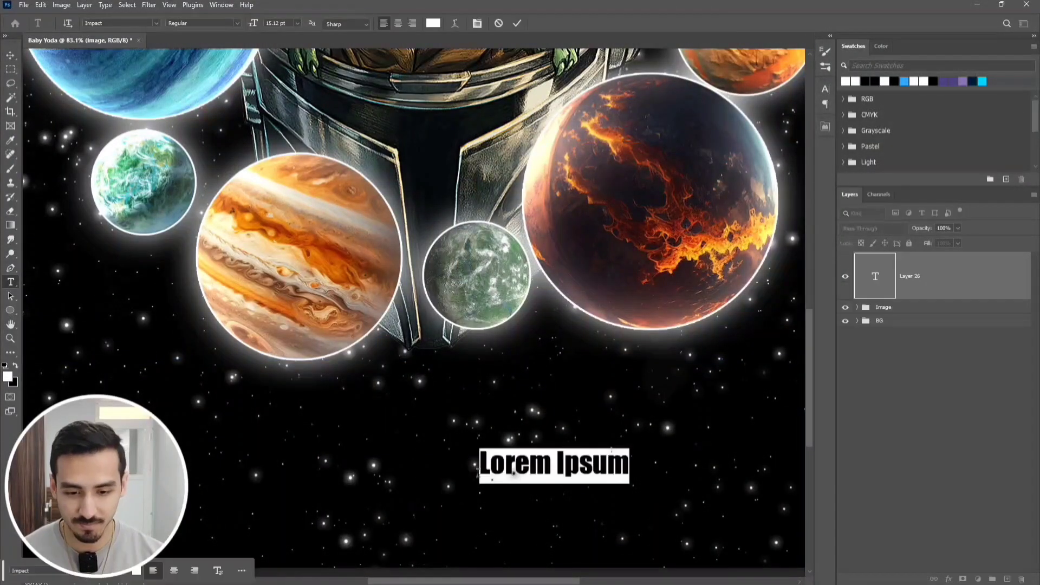
type("STAR WARS")
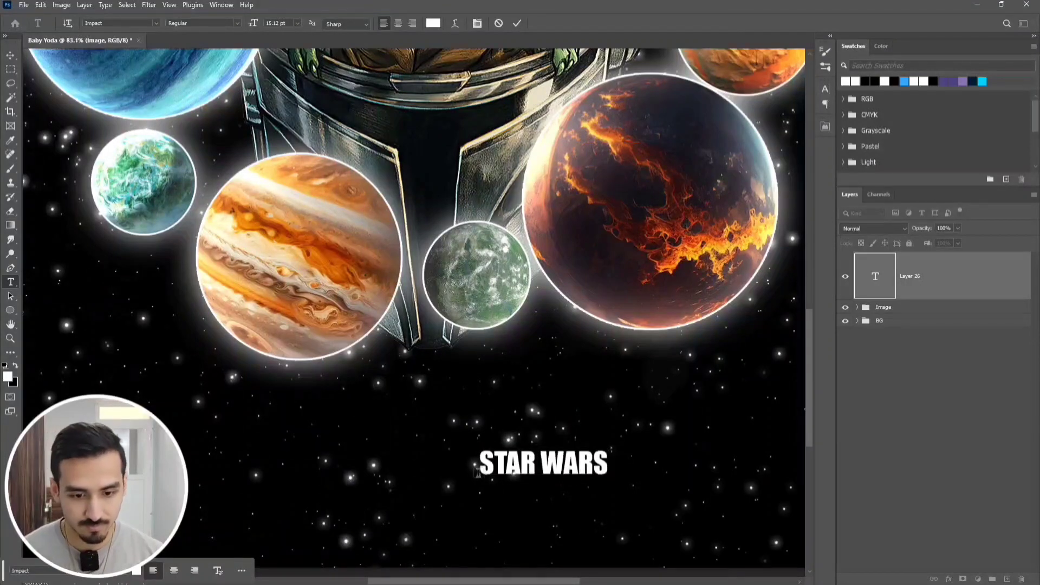
key("ctrl+Return")
Step: Centre the STAR WARS title horizontally beneath the helmet and scale it to about 466%
key("ctrl+t")
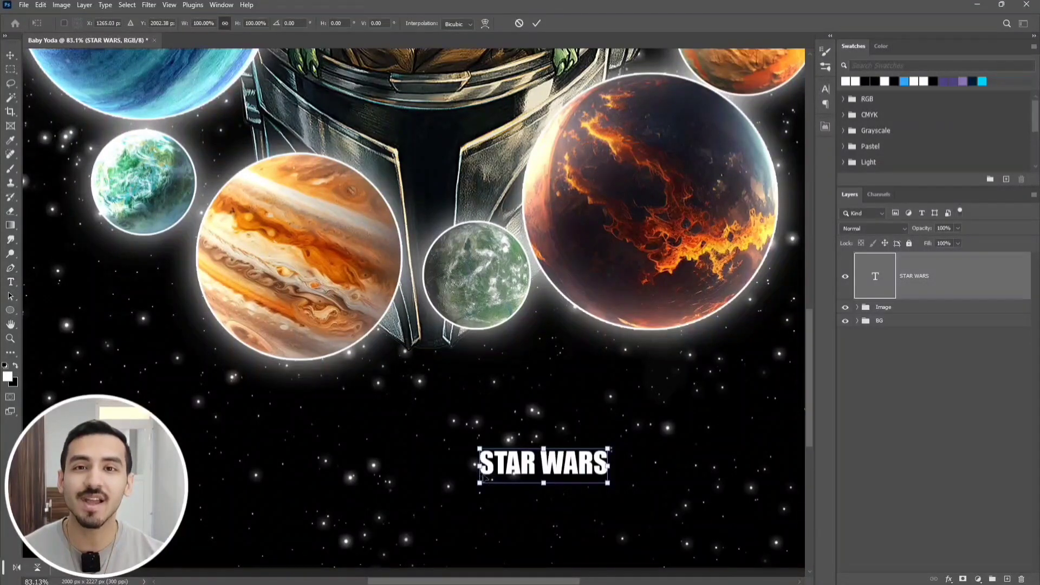
left_click_drag(537, 479, 417, 485)
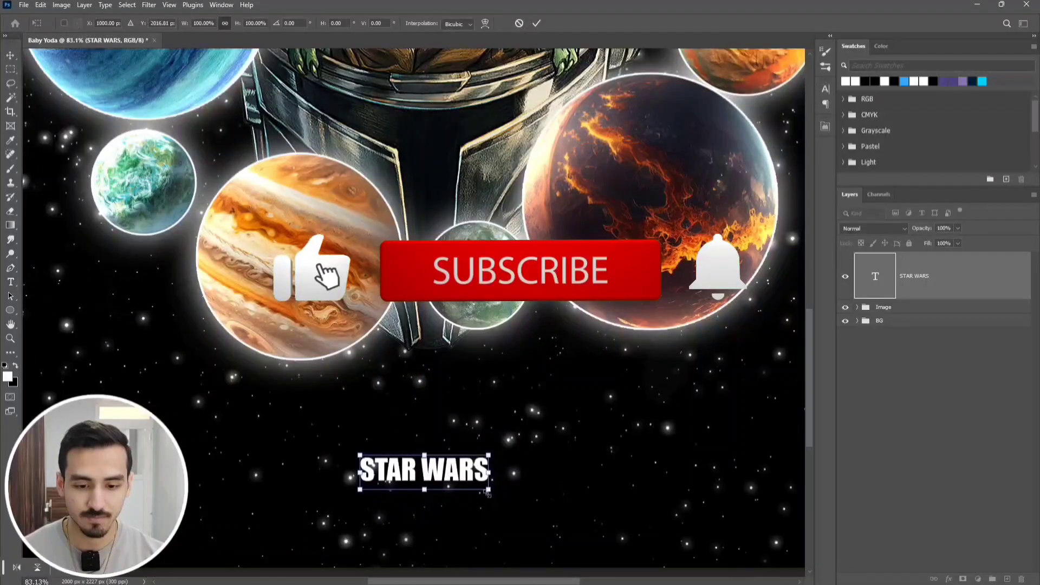
left_click_drag(488, 490, 725, 542)
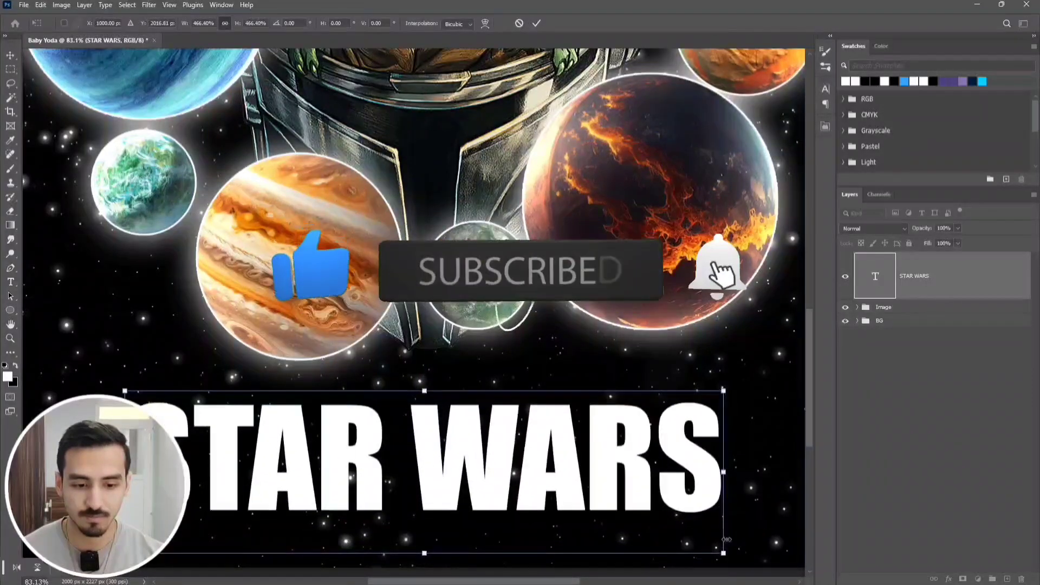
key("Return")
Step: Paint stars with the 2000 px star brush inside the title's outline on a new layer with the text layer hidden, and deselect
scroll(706, 513, "down", 2)
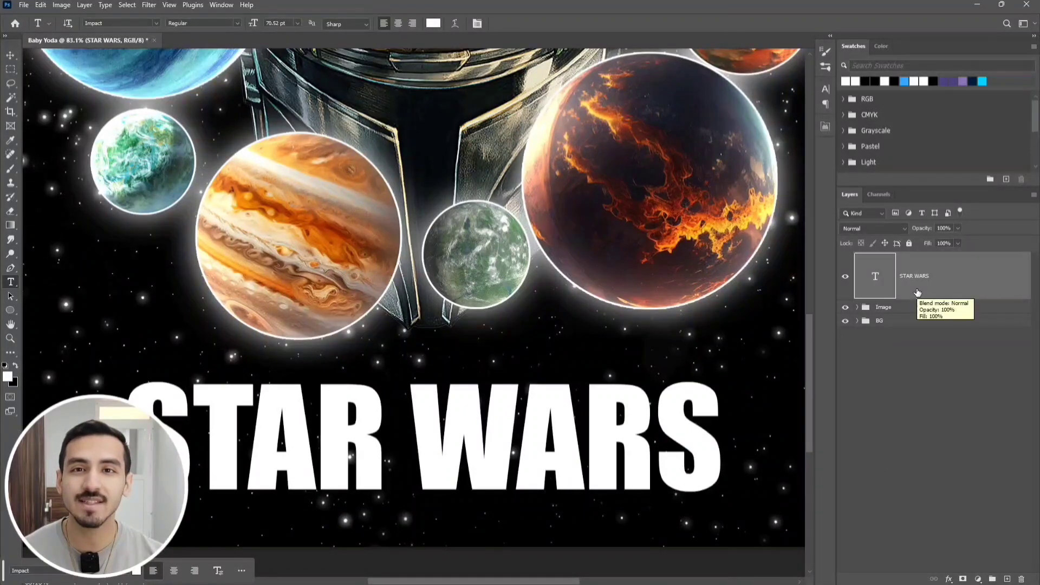
left_click(1008, 578)
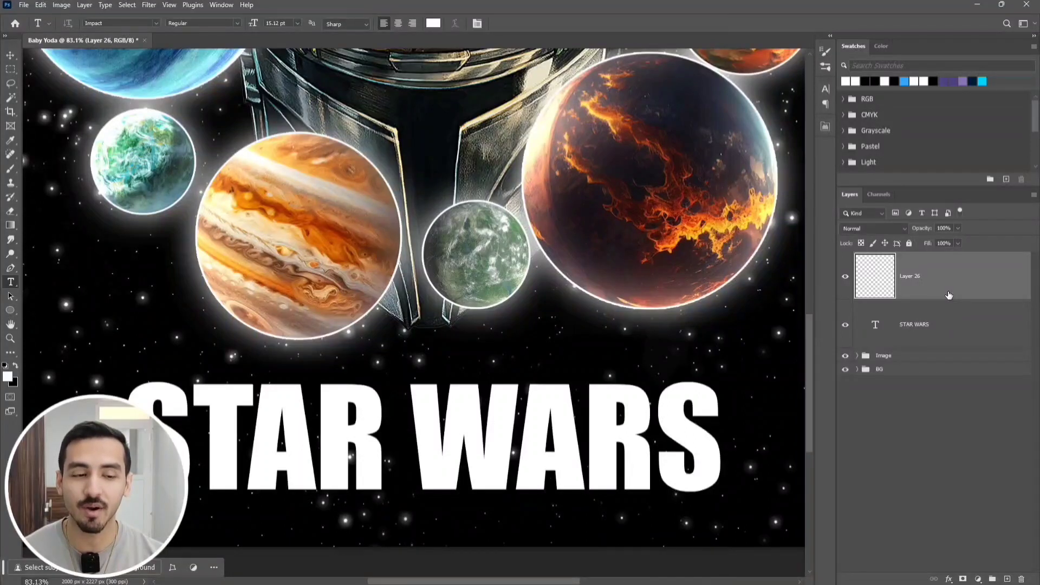
left_click(876, 325, "ctrl")
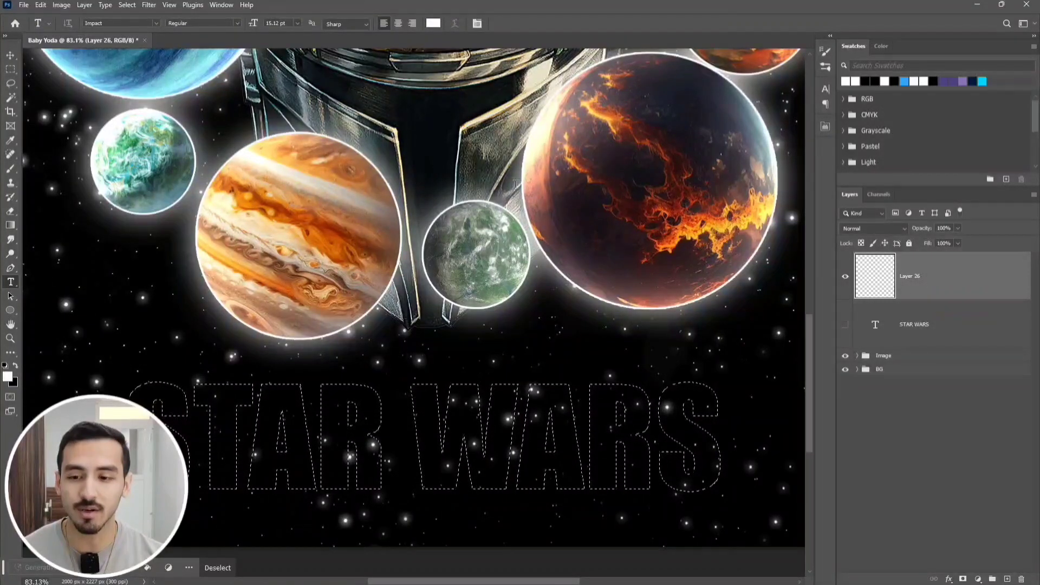
left_click(10, 169)
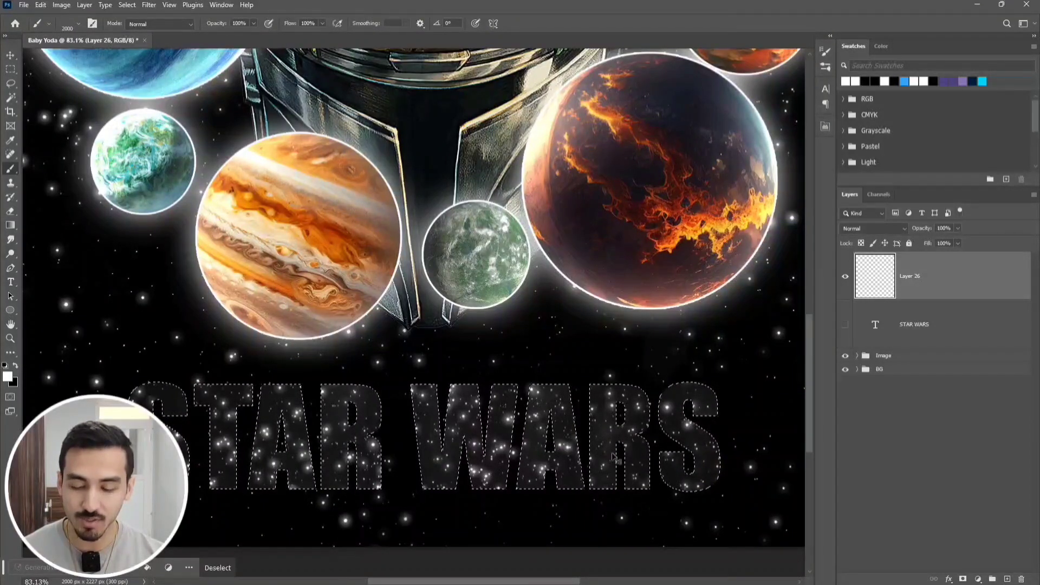
key("ctrl+d")
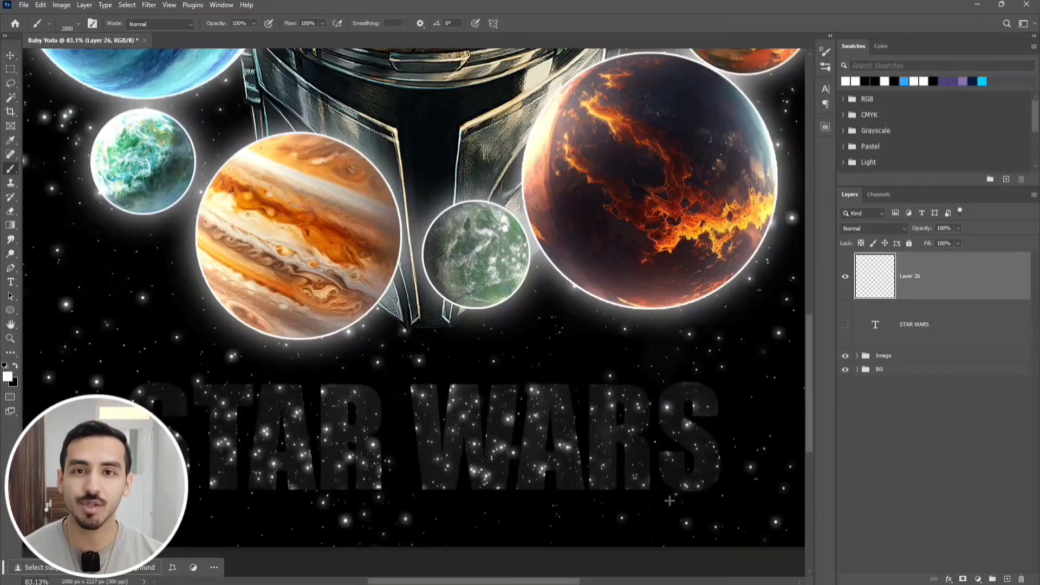
Step: Show the STAR WARS text layer again and set its fill opacity to 0%
left_click(845, 325)
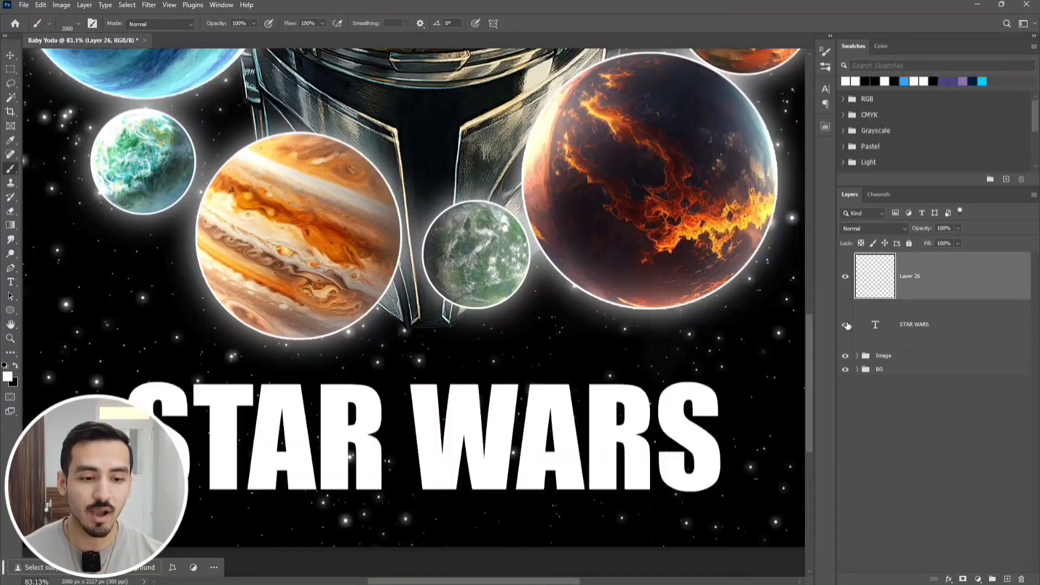
left_click(970, 333)
double_click(969, 332)
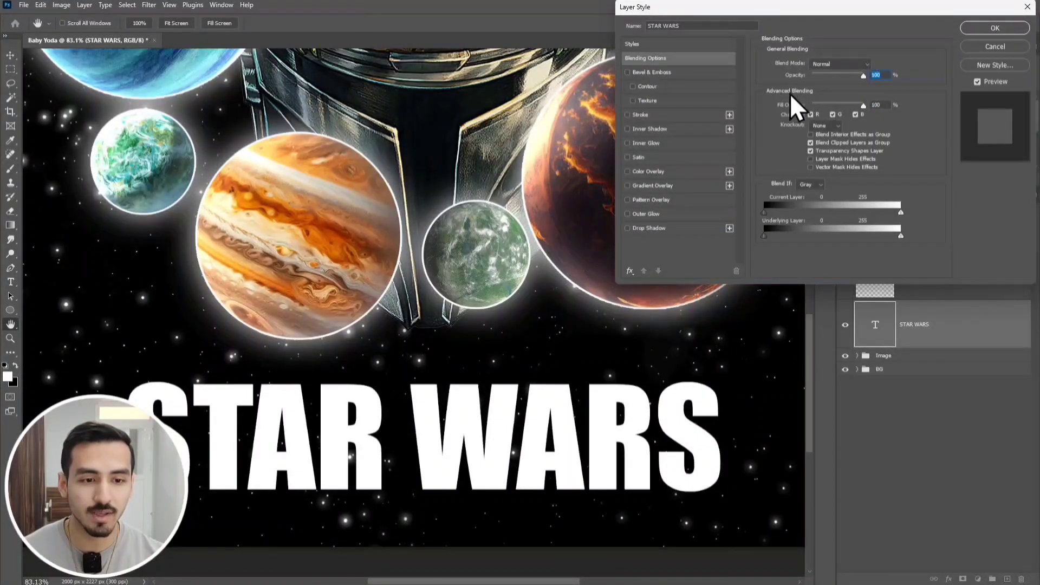
left_click_drag(863, 105, 796, 125)
Step: Add an Inner Shadow to the STAR WARS text with Normal blend mode and white colour ffffff
left_click(641, 134)
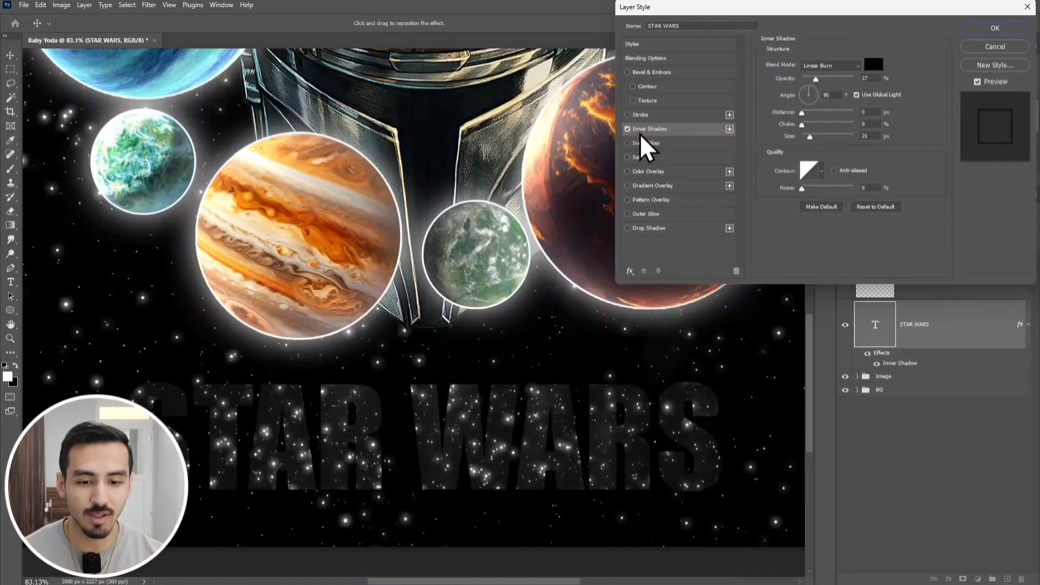
left_click(808, 63)
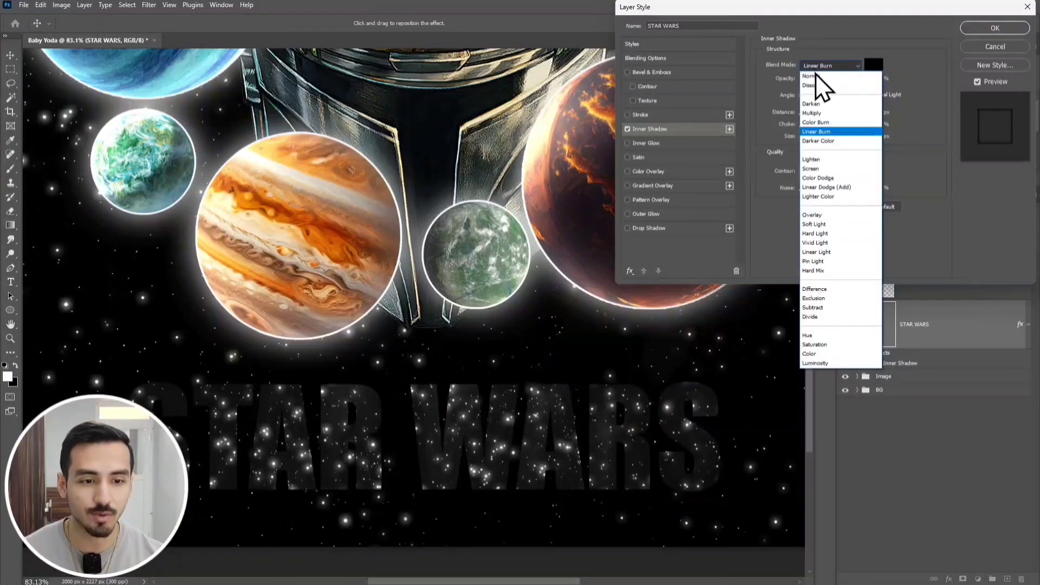
left_click(815, 68)
left_click(872, 64)
type("ffffff")
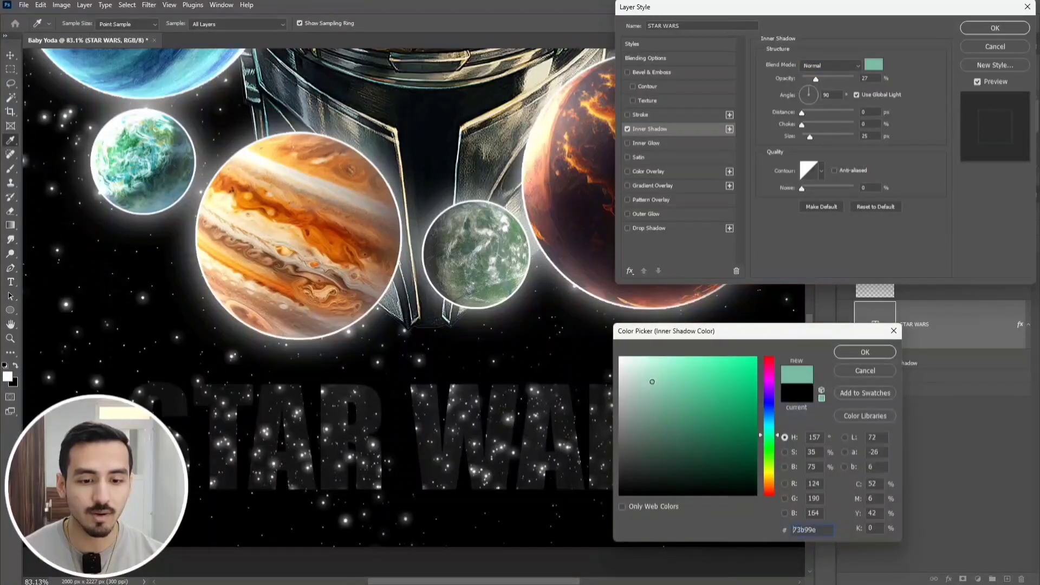
left_click(883, 351)
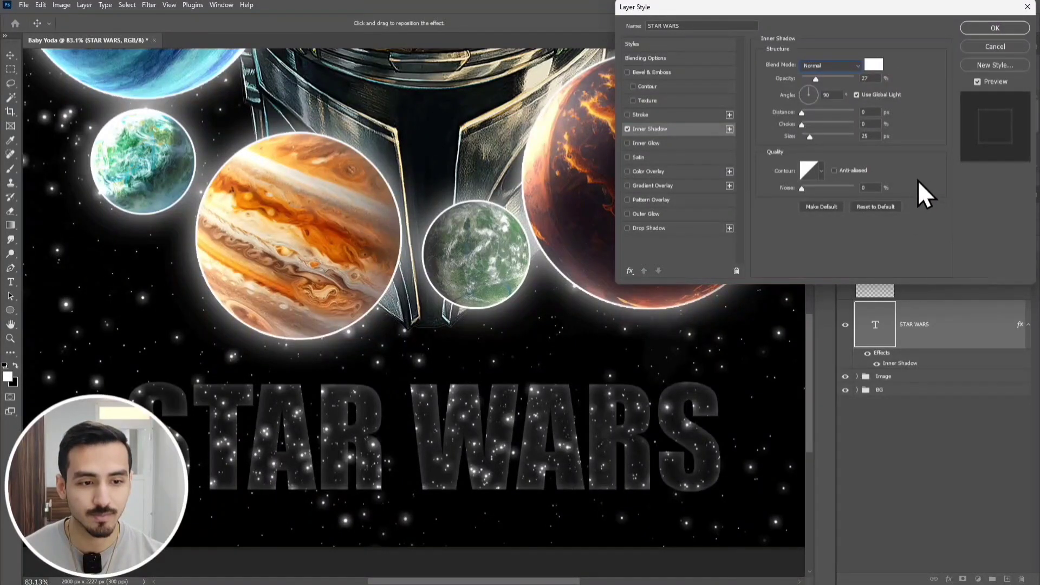
left_click(970, 27)
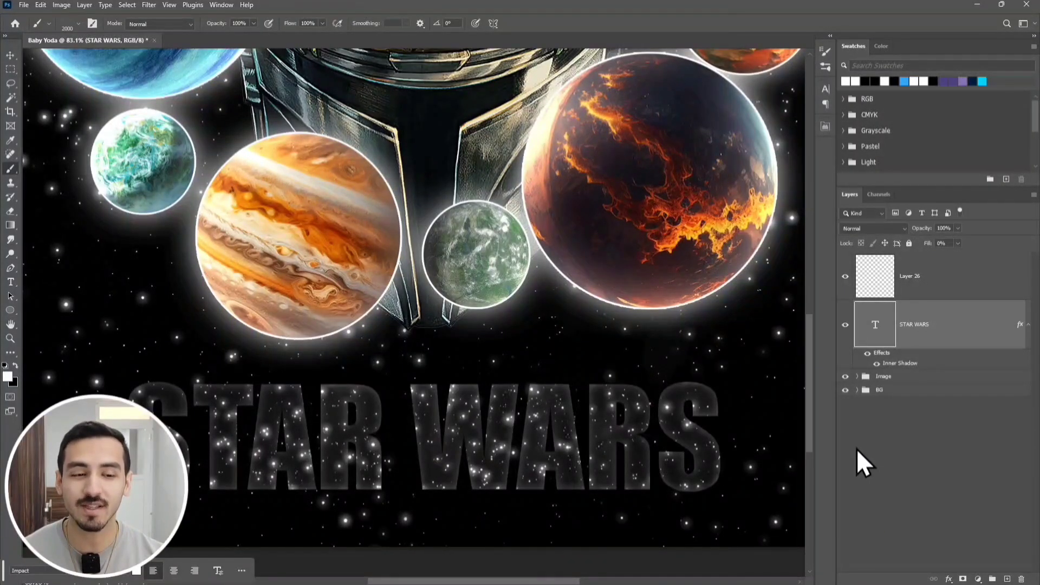
Step: Add an Outer Glow to the STAR WARS text with a size of 49 px and an opacity of about 46%
double_click(950, 319)
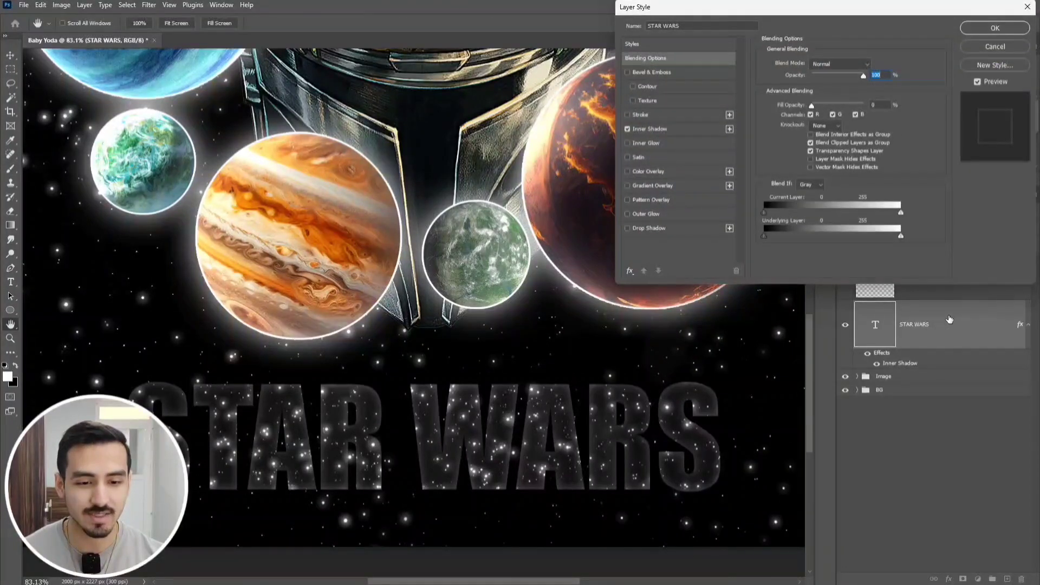
left_click(641, 217)
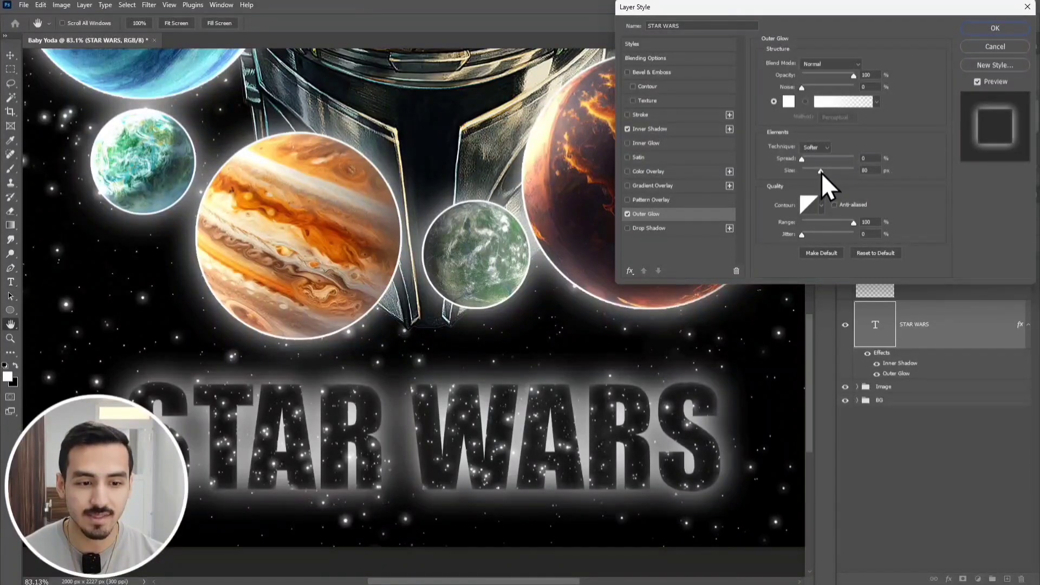
mouse_move(821, 173)
left_mouse_down()
mouse_move(807, 174)
mouse_move(815, 175)
left_mouse_up()
left_click_drag(855, 77, 826, 84)
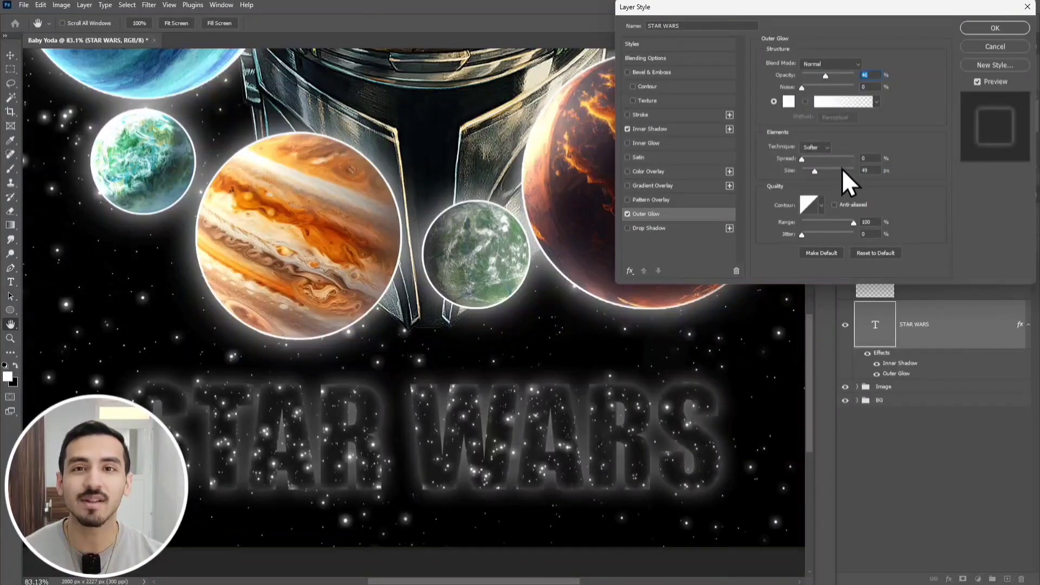